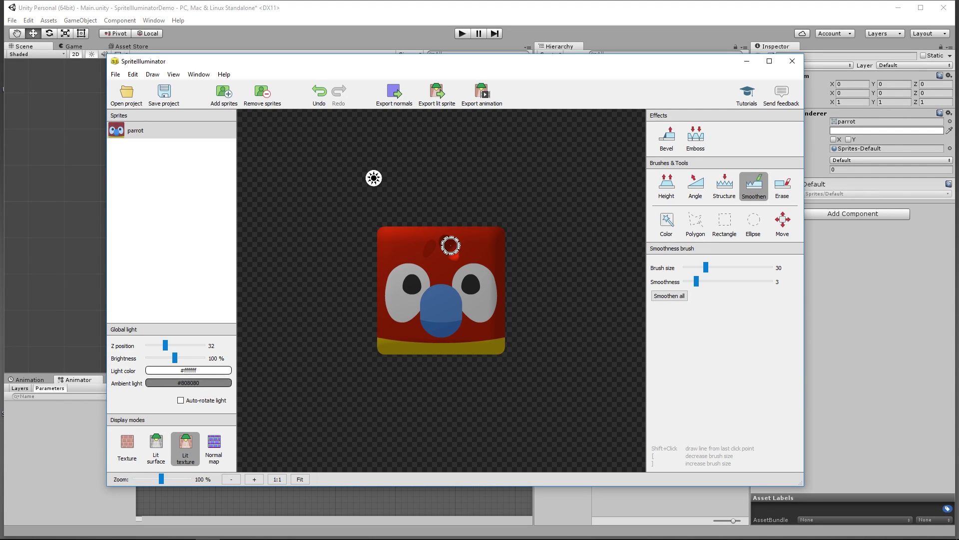
- Recess the smaller forehead marking with the Height brush set to Down, smooth both forehead markings, and relight the sprite from below
{"action": "left_click_drag", "start_coordinate": [450, 244], "coordinate": [456, 257]}
{"action": "left_click", "coordinate": [670, 226]}
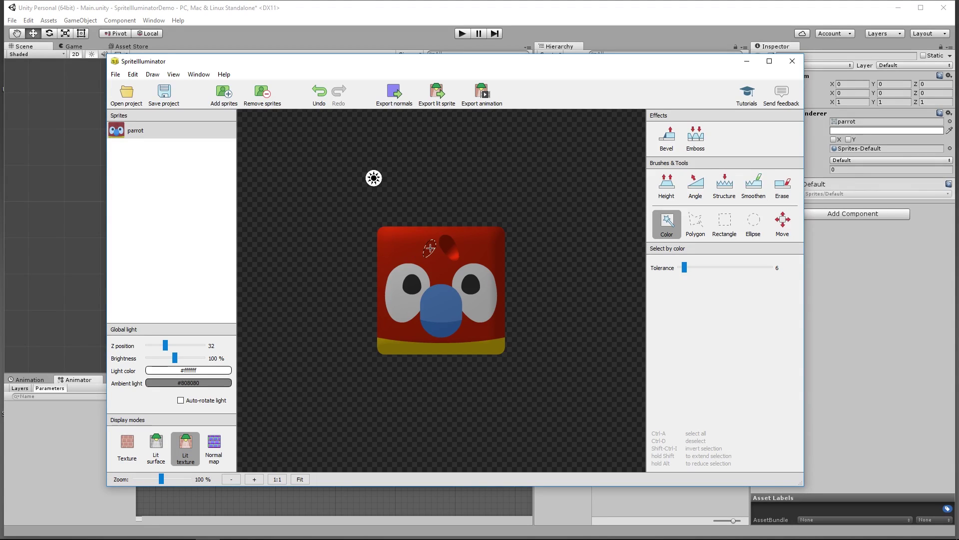
{"action": "left_click", "coordinate": [669, 188]}
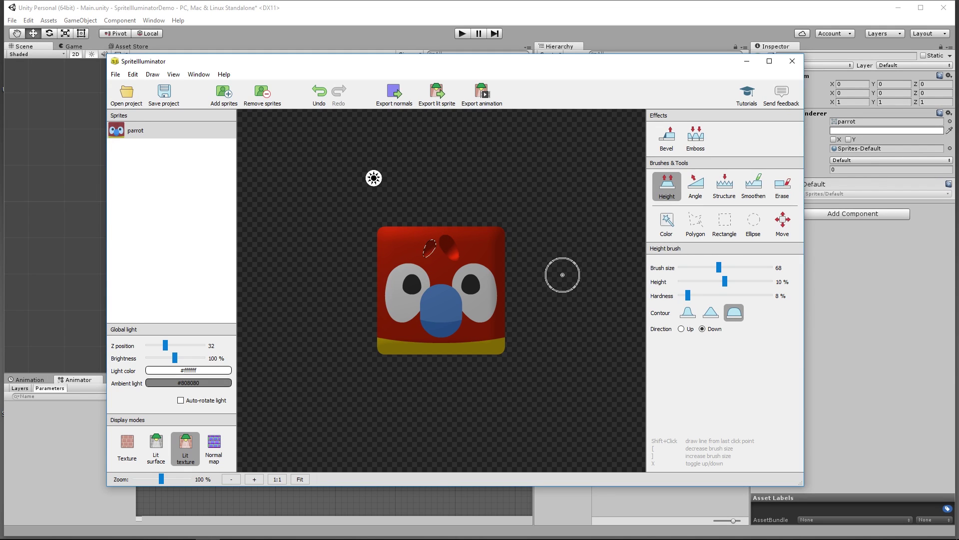
{"action": "left_click", "coordinate": [752, 186]}
{"action": "mouse_move", "coordinate": [396, 257]}
{"action": "left_mouse_down"}
{"action": "mouse_move", "coordinate": [422, 255]}
{"action": "mouse_move", "coordinate": [431, 243]}
{"action": "left_mouse_up"}
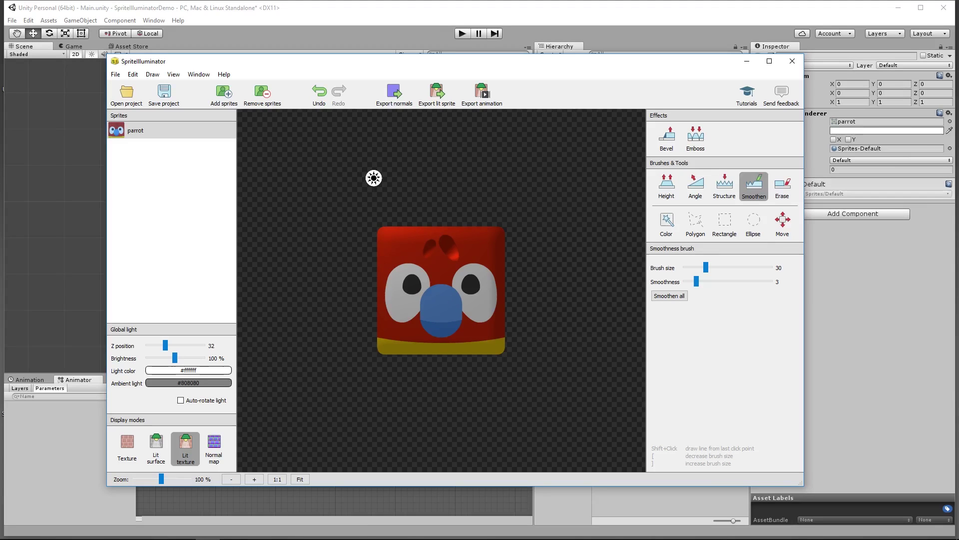
{"action": "mouse_move", "coordinate": [374, 178]}
{"action": "left_mouse_down"}
{"action": "mouse_move", "coordinate": [466, 242]}
{"action": "mouse_move", "coordinate": [479, 294]}
{"action": "mouse_move", "coordinate": [430, 295]}
{"action": "mouse_move", "coordinate": [424, 220]}
{"action": "mouse_move", "coordinate": [445, 346]}
{"action": "mouse_move", "coordinate": [490, 354]}
{"action": "mouse_move", "coordinate": [517, 295]}
{"action": "mouse_move", "coordinate": [524, 235]}
{"action": "mouse_move", "coordinate": [433, 203]}
{"action": "mouse_move", "coordinate": [336, 268]}
{"action": "mouse_move", "coordinate": [444, 362]}
{"action": "mouse_move", "coordinate": [563, 270]}
{"action": "mouse_move", "coordinate": [386, 193]}
{"action": "mouse_move", "coordinate": [409, 385]}
{"action": "mouse_move", "coordinate": [465, 388]}
{"action": "left_mouse_up"}
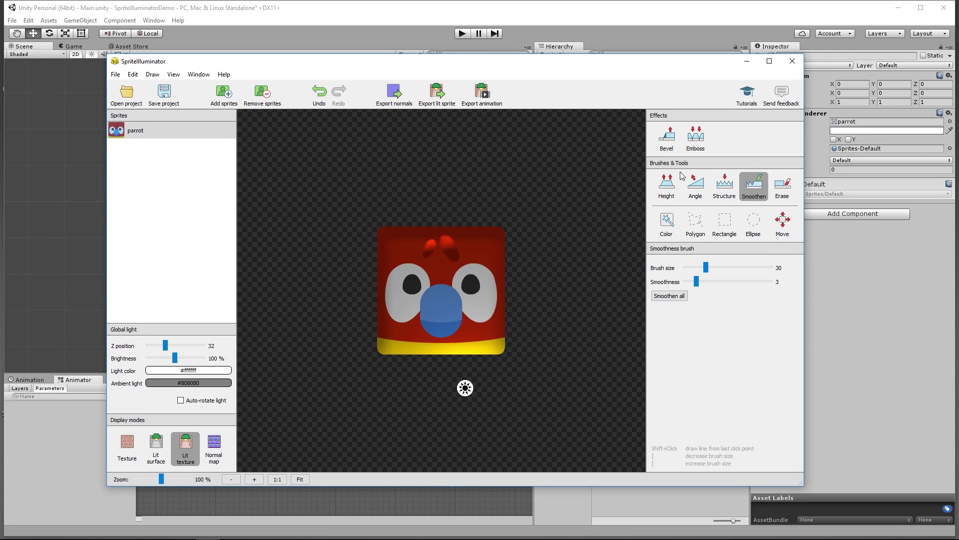
- Select both black pupils by color and raise them with the Height brush, using direction Up and the bell-shaped contour
{"action": "left_click", "coordinate": [666, 221]}
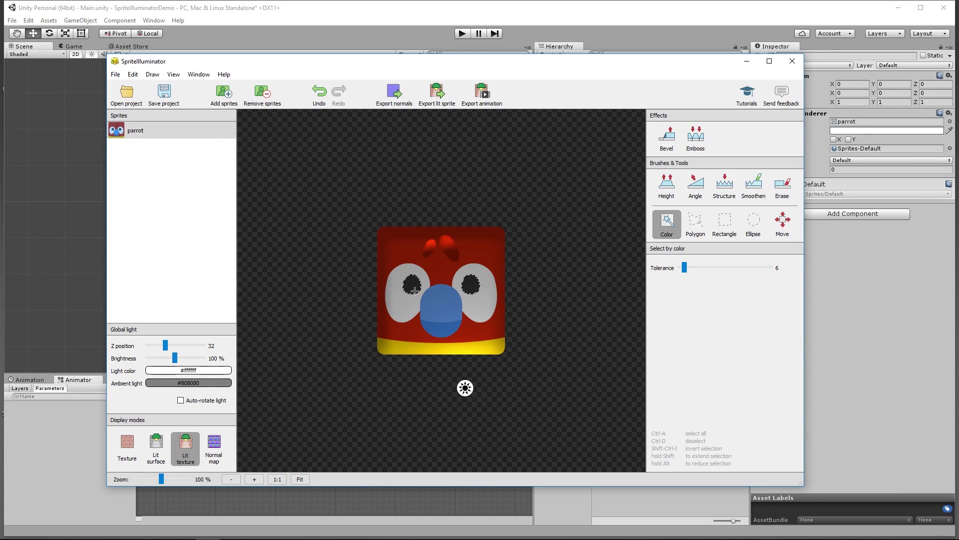
{"action": "left_click", "coordinate": [671, 191]}
{"action": "left_click", "coordinate": [681, 329]}
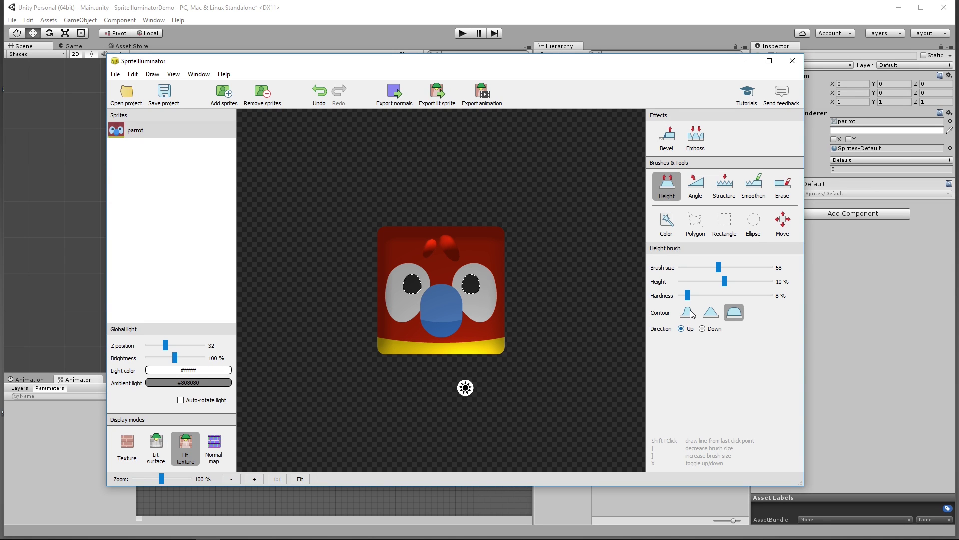
{"action": "left_click", "coordinate": [688, 312]}
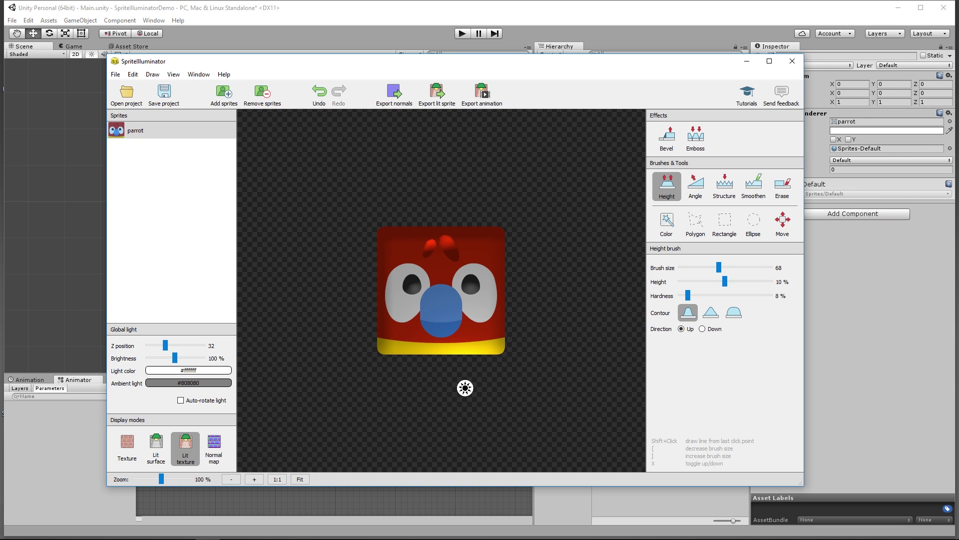
{"action": "mouse_move", "coordinate": [466, 388]}
{"action": "left_mouse_down"}
{"action": "mouse_move", "coordinate": [521, 277]}
{"action": "mouse_move", "coordinate": [467, 260]}
{"action": "mouse_move", "coordinate": [392, 265]}
{"action": "mouse_move", "coordinate": [359, 308]}
{"action": "mouse_move", "coordinate": [452, 360]}
{"action": "mouse_move", "coordinate": [518, 282]}
{"action": "mouse_move", "coordinate": [564, 268]}
{"action": "left_mouse_up"}
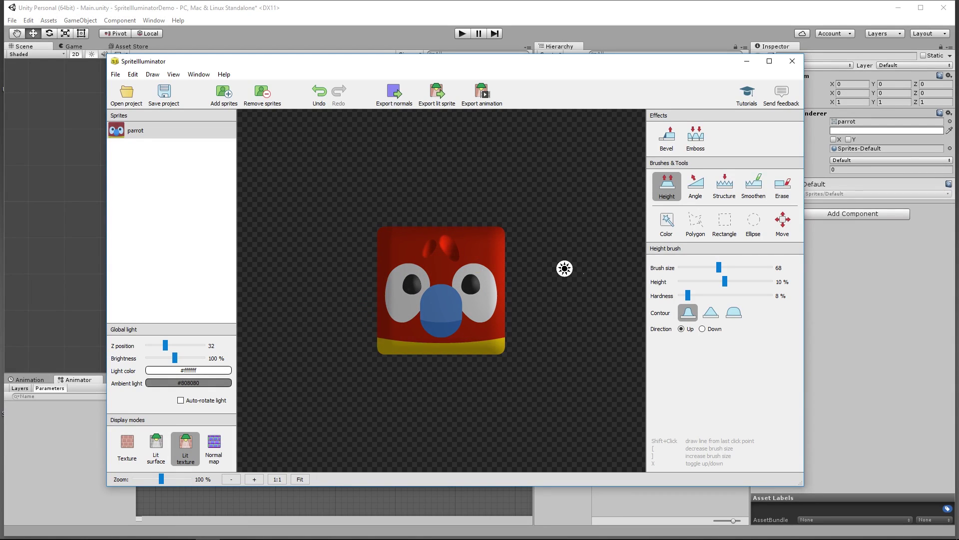
- Select the upper part of the blue beak by color, raise it with the Height brush's pointed contour, smooth it, and deselect
{"action": "left_click", "coordinate": [672, 227]}
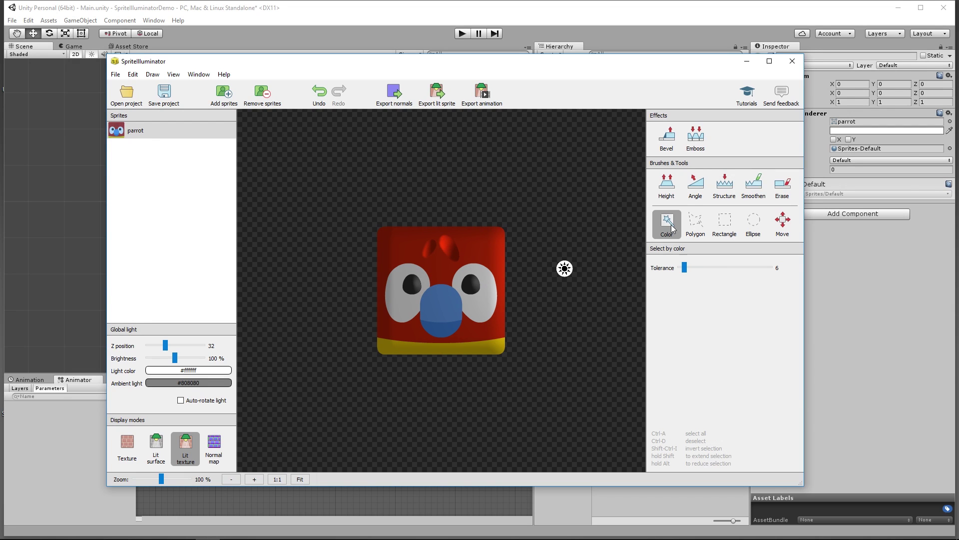
{"action": "left_click", "coordinate": [441, 302]}
{"action": "left_click", "coordinate": [673, 188]}
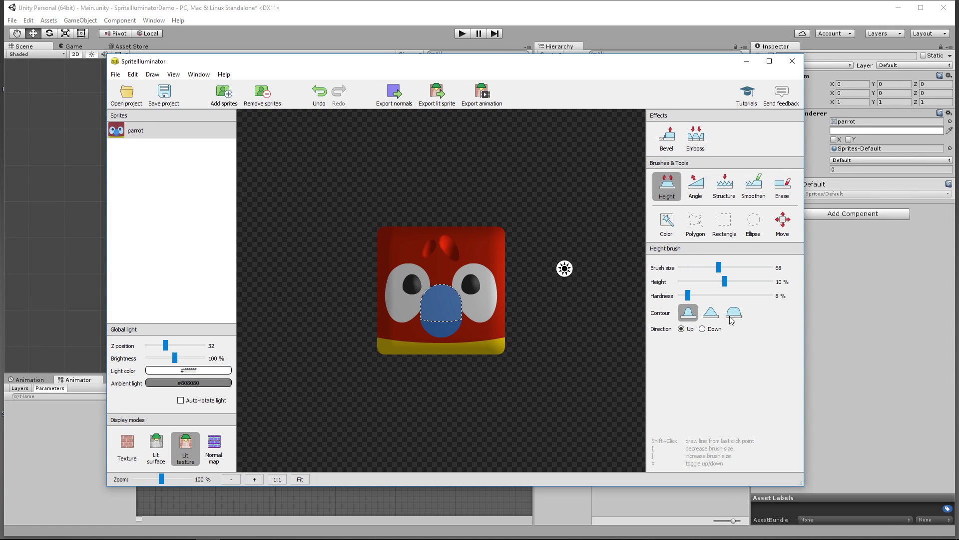
{"action": "left_click", "coordinate": [710, 314]}
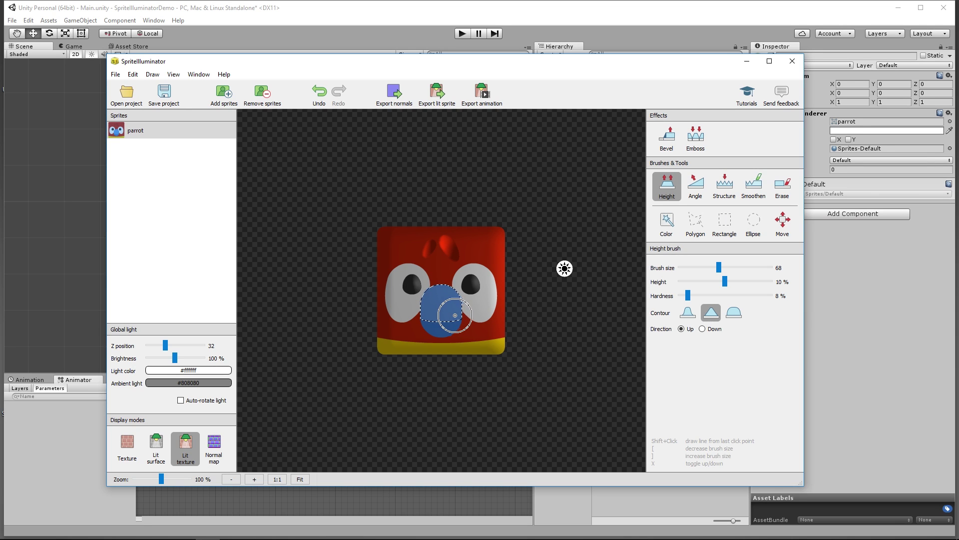
{"action": "mouse_move", "coordinate": [455, 315]}
{"action": "left_mouse_down"}
{"action": "mouse_move", "coordinate": [426, 314]}
{"action": "mouse_move", "coordinate": [428, 300]}
{"action": "mouse_move", "coordinate": [450, 313]}
{"action": "left_mouse_up"}
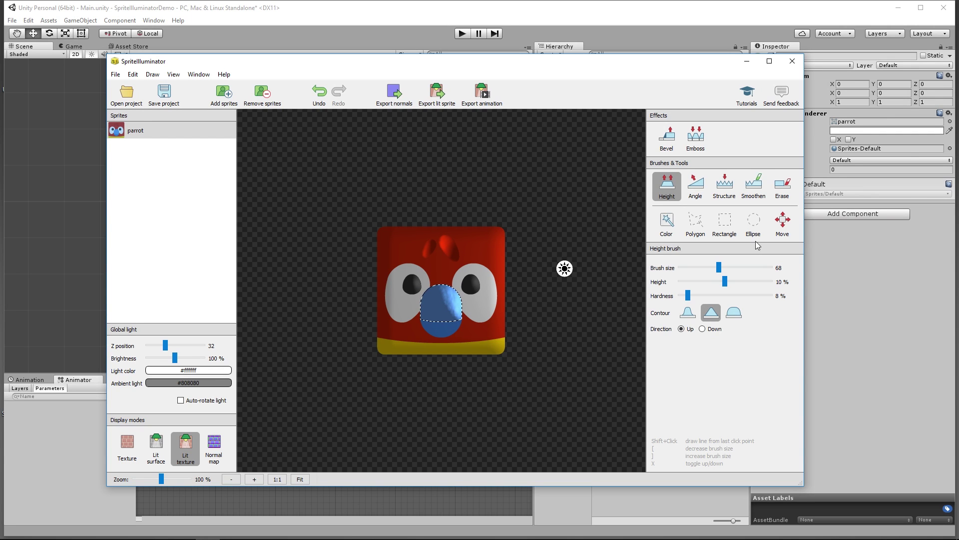
{"action": "left_click", "coordinate": [752, 189]}
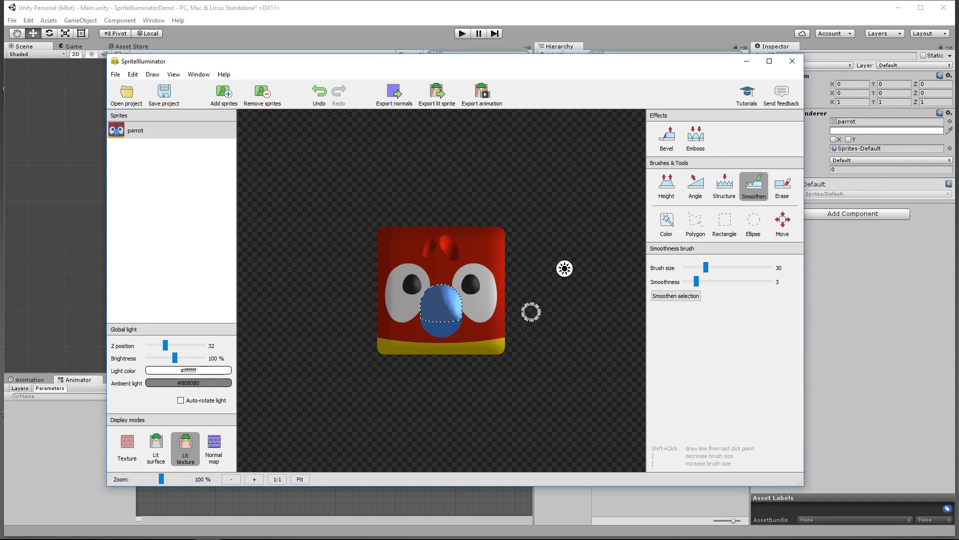
{"action": "key", "text": "ctrl+d"}
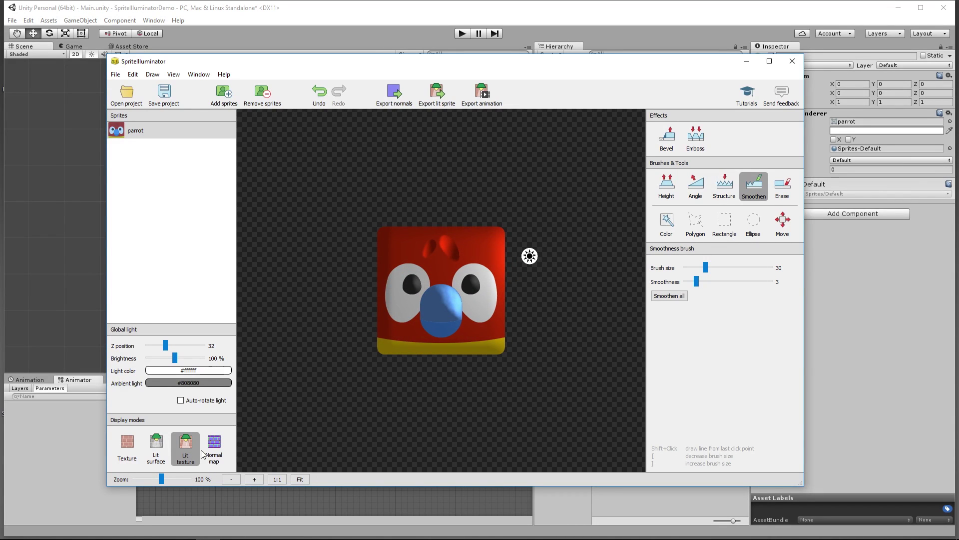
- Select the yellow band below the face by color and apply the bark-1 pattern to it with the Structure brush
{"action": "left_click", "coordinate": [666, 224]}
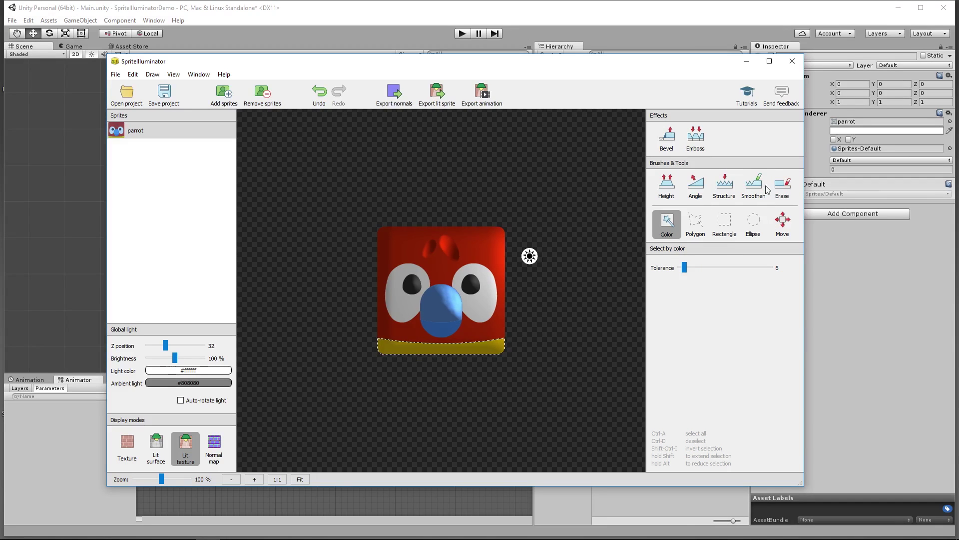
{"action": "left_click", "coordinate": [730, 187]}
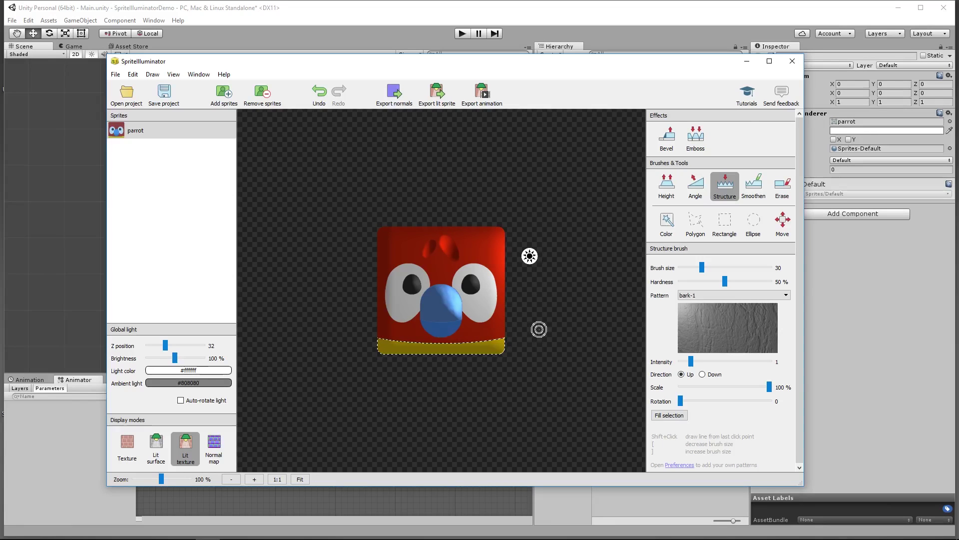
{"action": "left_click", "coordinate": [672, 415]}
{"action": "left_click", "coordinate": [494, 349]}
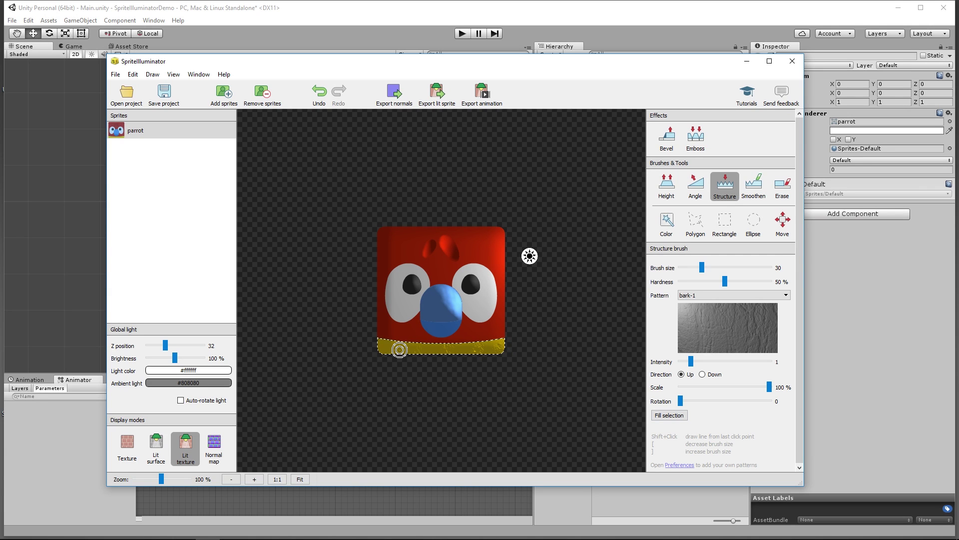
{"action": "left_click_drag", "start_coordinate": [385, 345], "coordinate": [424, 351]}
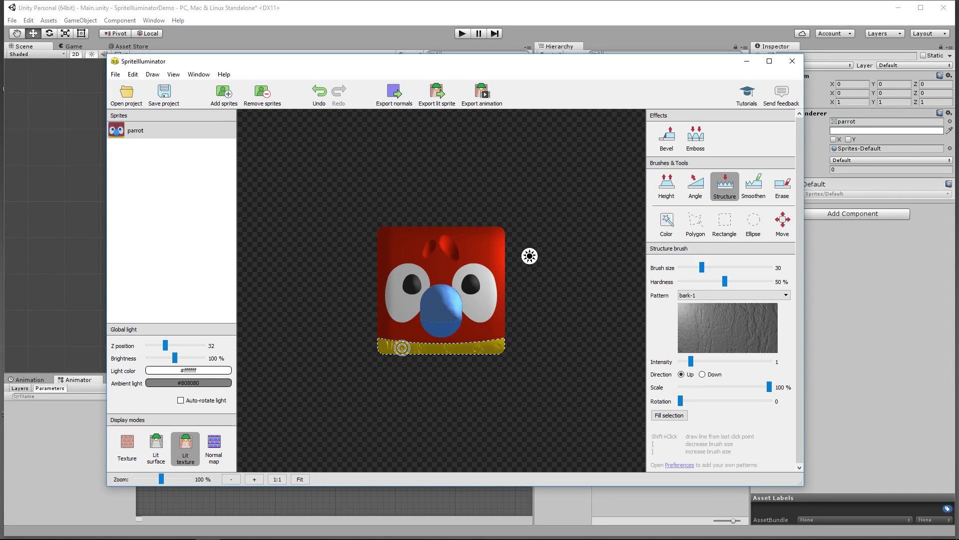
- Set the Structure brush to the chainmail pattern at 10 % scale
{"action": "left_click", "coordinate": [728, 294]}
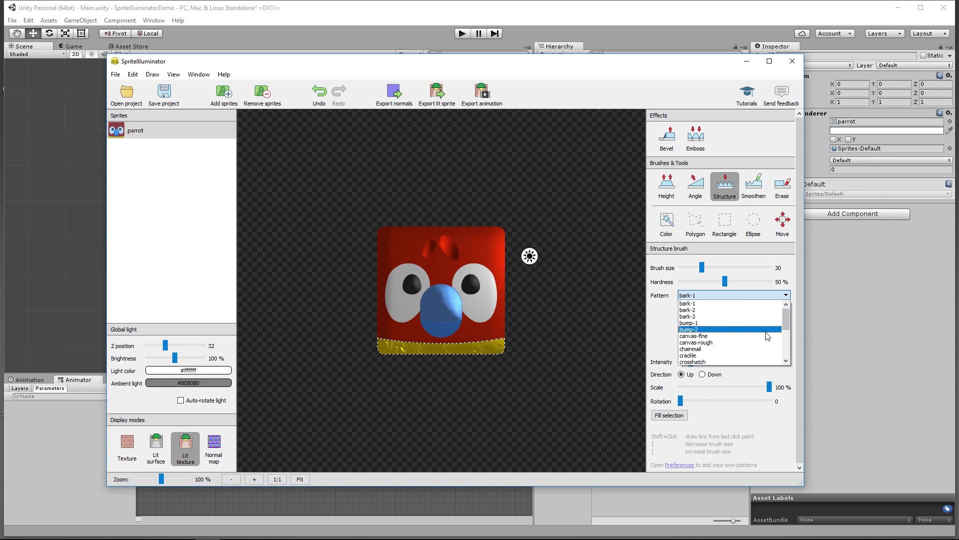
{"action": "left_click", "coordinate": [709, 356]}
{"action": "left_click", "coordinate": [766, 296]}
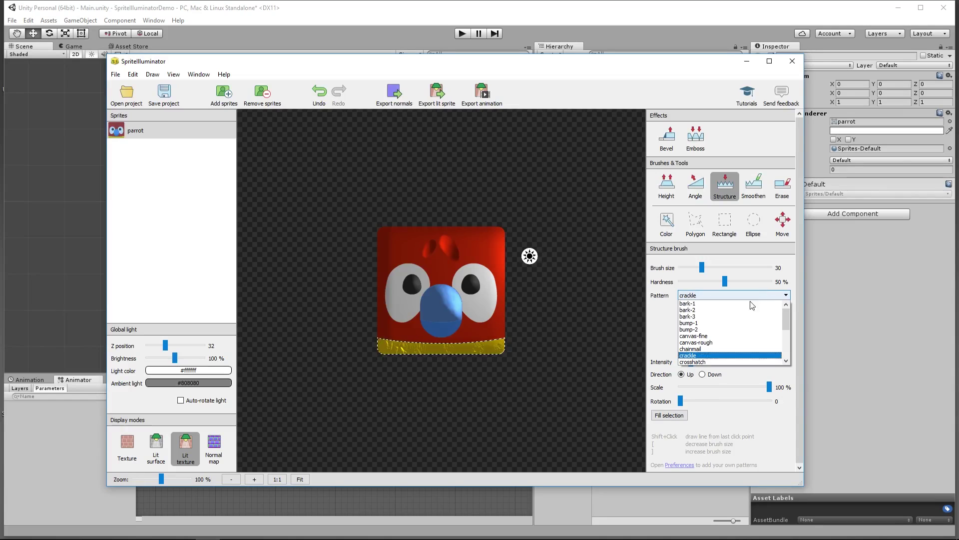
{"action": "left_click", "coordinate": [715, 348]}
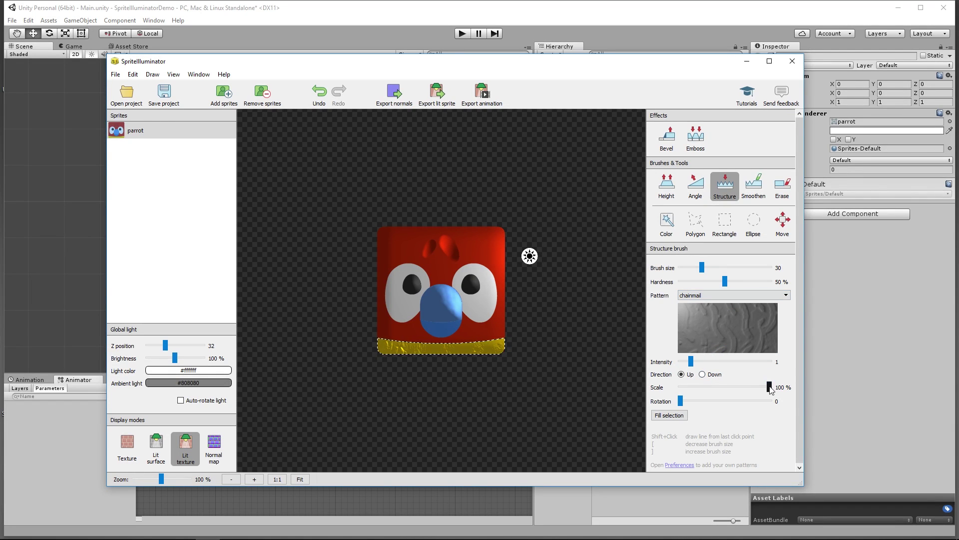
{"action": "left_click_drag", "start_coordinate": [768, 387], "coordinate": [681, 394]}
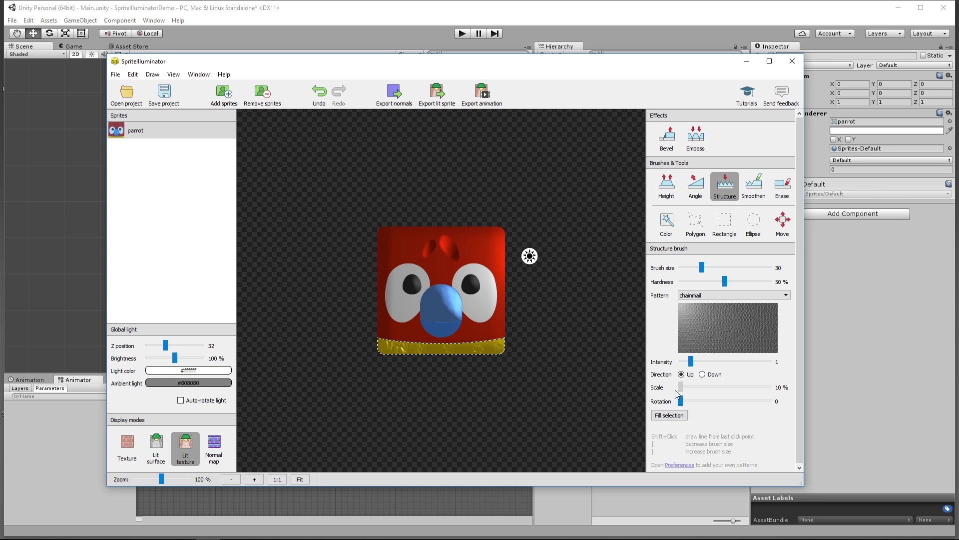
- Select the red face area by color, paint the structure pattern over it with brush size 80, and deselect
{"action": "left_click", "coordinate": [666, 223]}
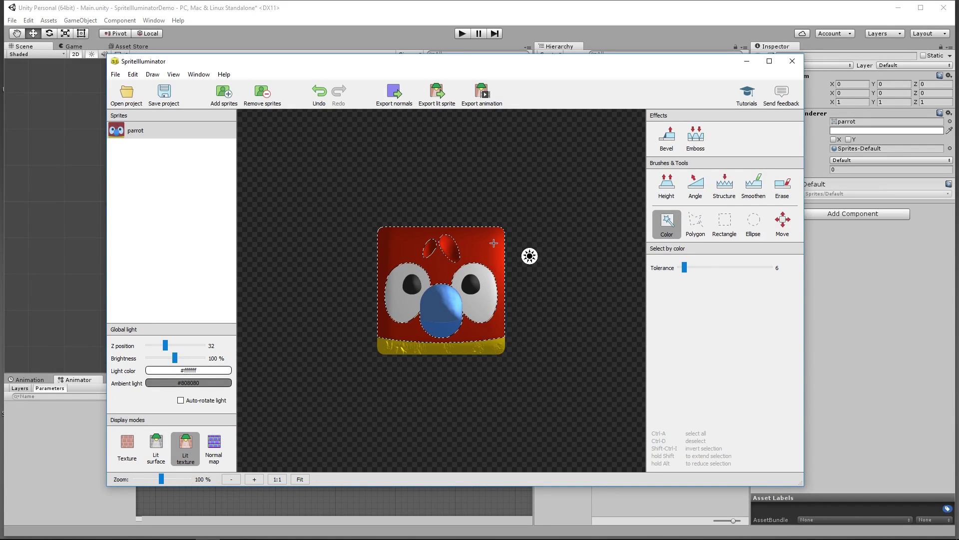
{"action": "left_click", "coordinate": [725, 185]}
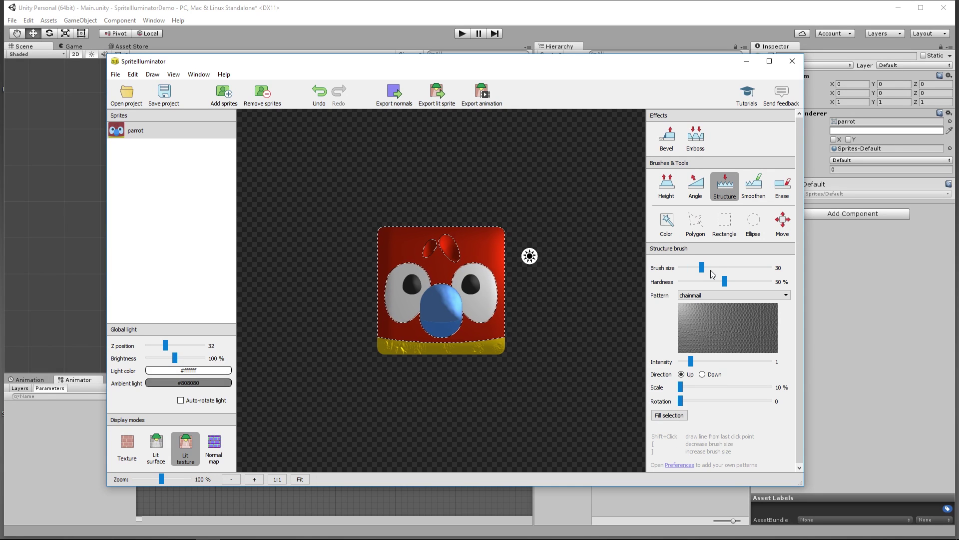
{"action": "mouse_move", "coordinate": [720, 269]}
{"action": "left_mouse_down"}
{"action": "mouse_move", "coordinate": [752, 272]}
{"action": "mouse_move", "coordinate": [724, 273]}
{"action": "left_mouse_up"}
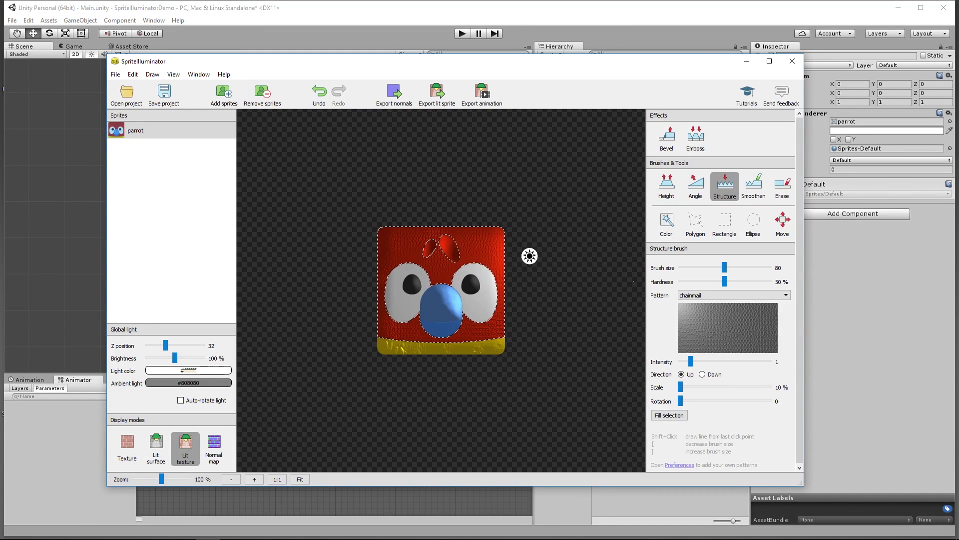
{"action": "key", "text": "ctrl+d"}
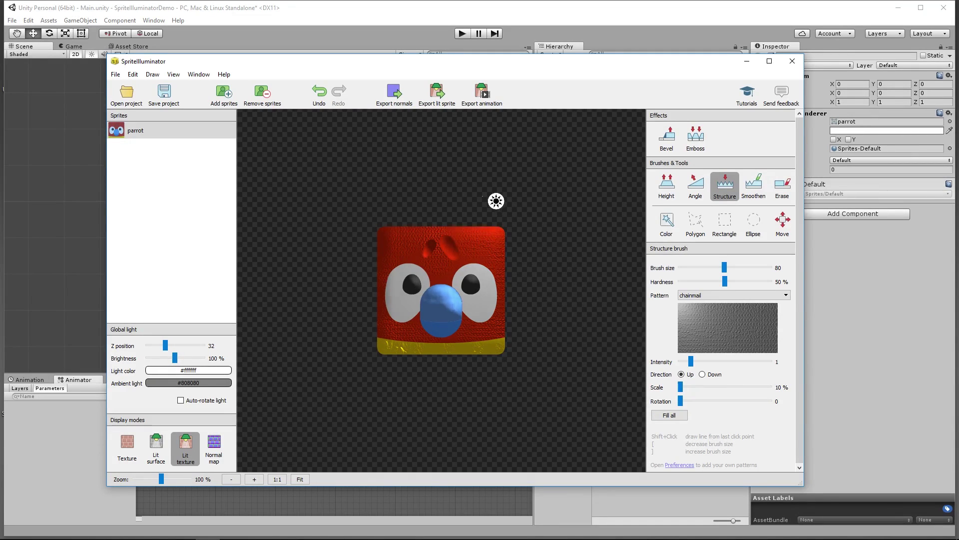
- Move the light around the parrot sprite to examine its relief from several directions, and display the normal map
{"action": "left_click_drag", "start_coordinate": [496, 201], "coordinate": [405, 199]}
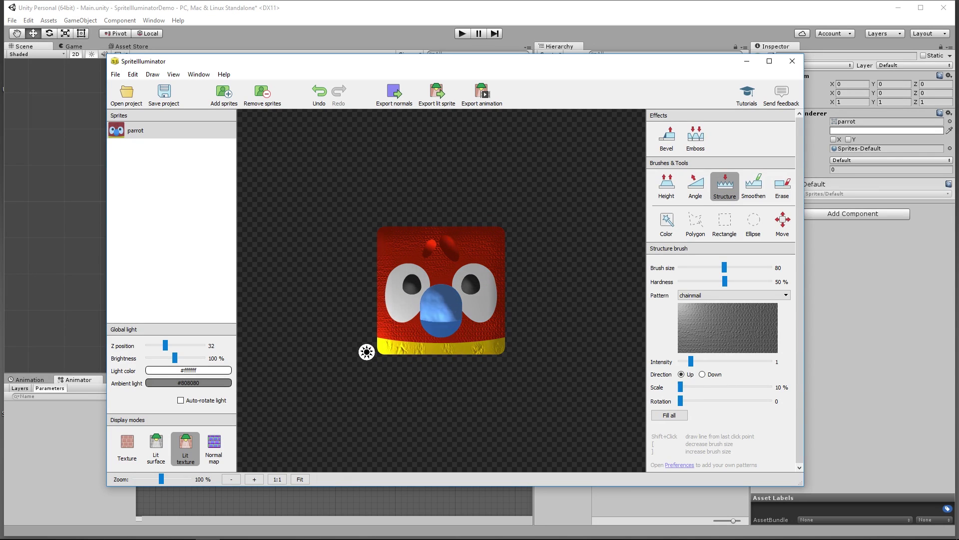
{"action": "mouse_move", "coordinate": [367, 352]}
{"action": "left_mouse_down"}
{"action": "mouse_move", "coordinate": [333, 309]}
{"action": "mouse_move", "coordinate": [354, 245]}
{"action": "left_mouse_up"}
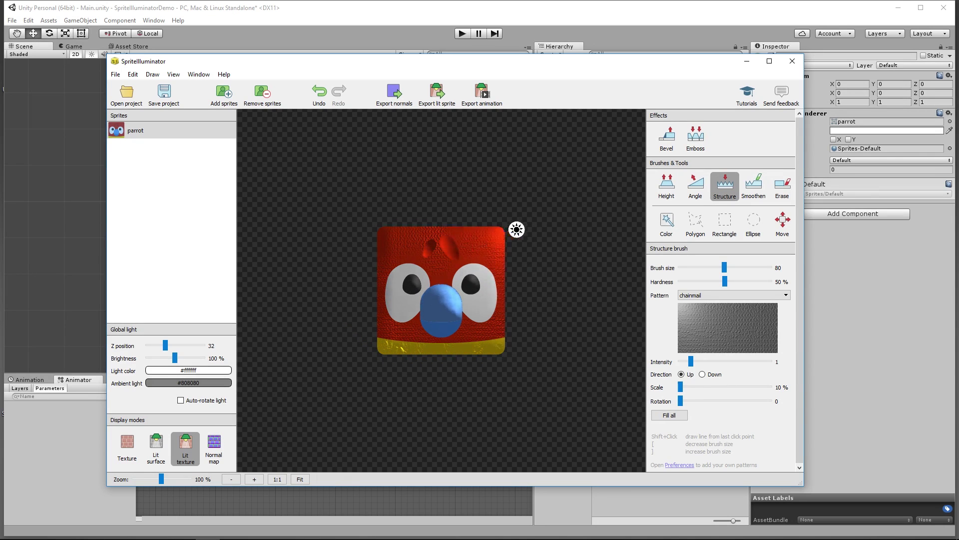
{"action": "left_click_drag", "start_coordinate": [517, 230], "coordinate": [520, 284]}
{"action": "mouse_move", "coordinate": [398, 351]}
{"action": "left_mouse_down"}
{"action": "mouse_move", "coordinate": [556, 259]}
{"action": "mouse_move", "coordinate": [556, 172]}
{"action": "mouse_move", "coordinate": [386, 200]}
{"action": "mouse_move", "coordinate": [383, 402]}
{"action": "mouse_move", "coordinate": [563, 186]}
{"action": "mouse_move", "coordinate": [364, 340]}
{"action": "mouse_move", "coordinate": [336, 238]}
{"action": "mouse_move", "coordinate": [490, 211]}
{"action": "mouse_move", "coordinate": [514, 281]}
{"action": "mouse_move", "coordinate": [510, 262]}
{"action": "left_mouse_up"}
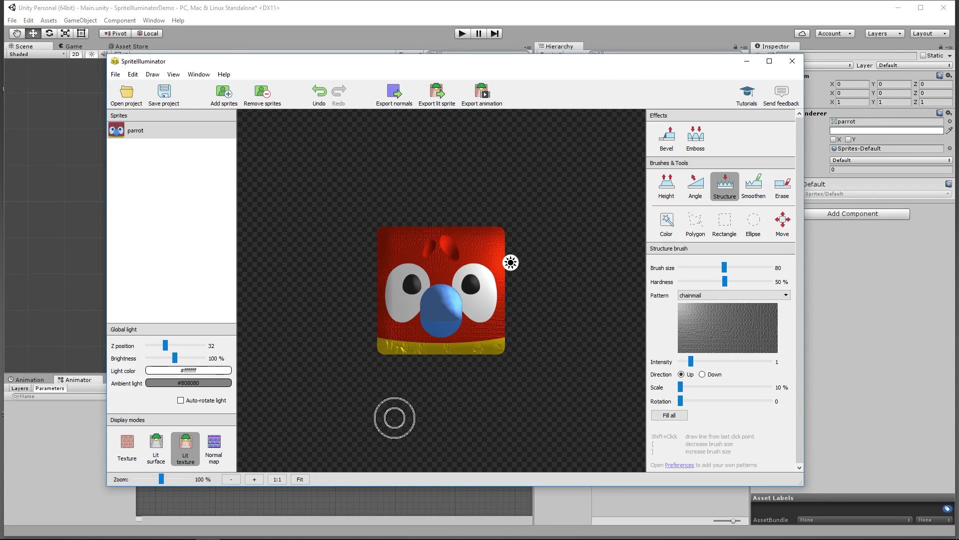
{"action": "left_click", "coordinate": [215, 450]}
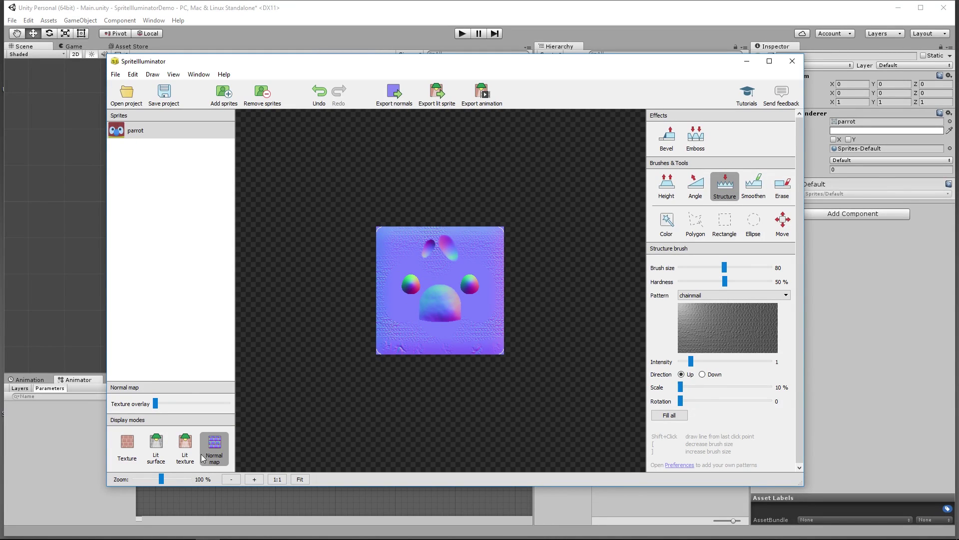
- Export the parrot's normal map to the sprite's own directory with the suffix _n
{"action": "left_click", "coordinate": [394, 94]}
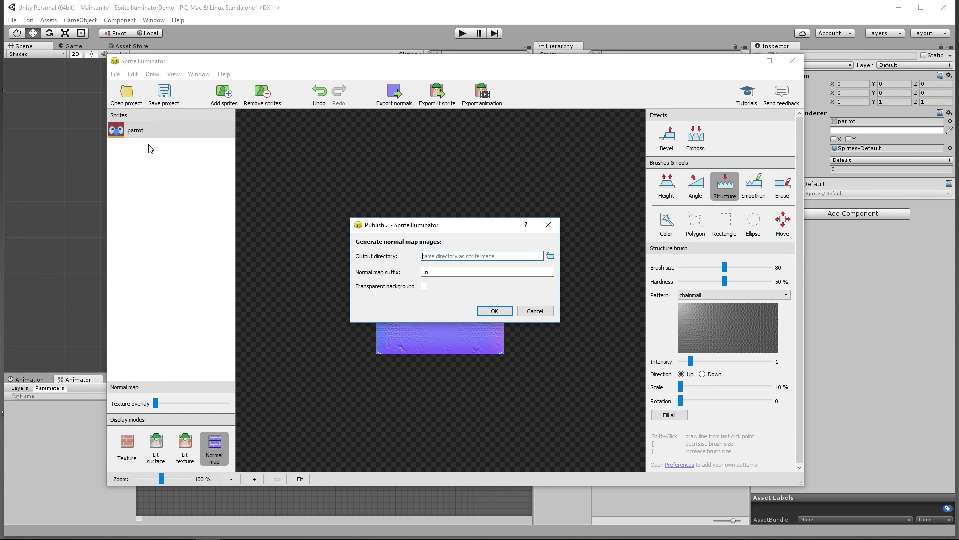
{"action": "left_click", "coordinate": [501, 315]}
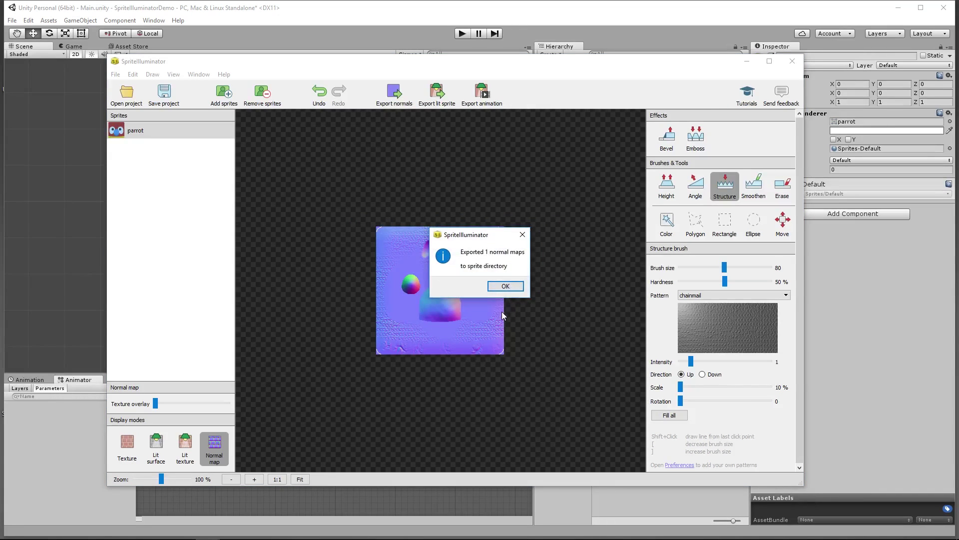
{"action": "left_click", "coordinate": [503, 287]}
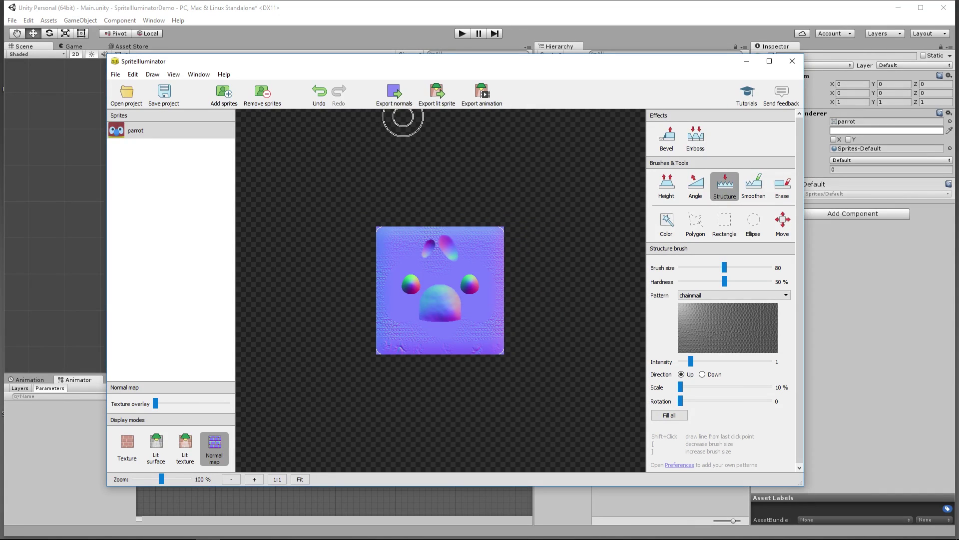
- Switch to Unity, set the parrot_n texture's type to Normal map, and apply the import settings
{"action": "left_click", "coordinate": [748, 61]}
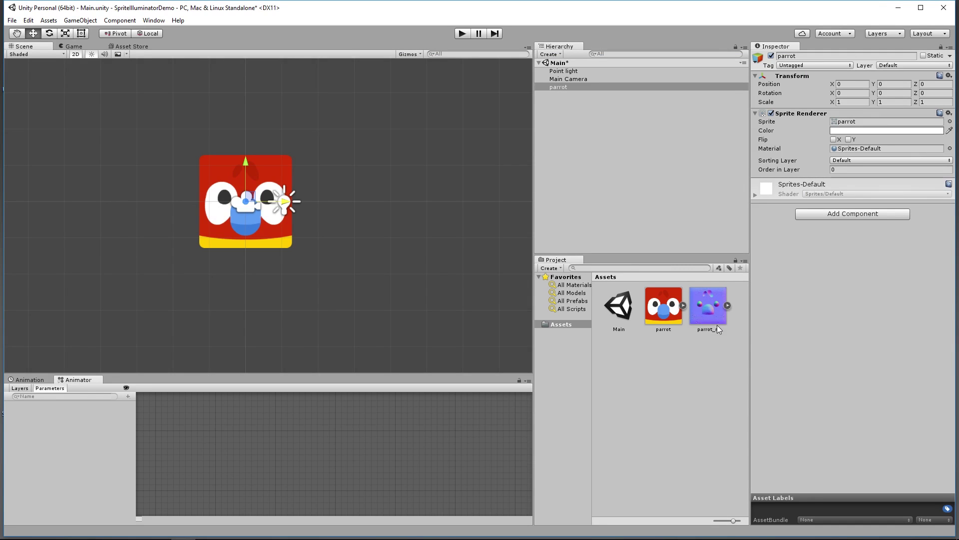
{"action": "left_click", "coordinate": [711, 312]}
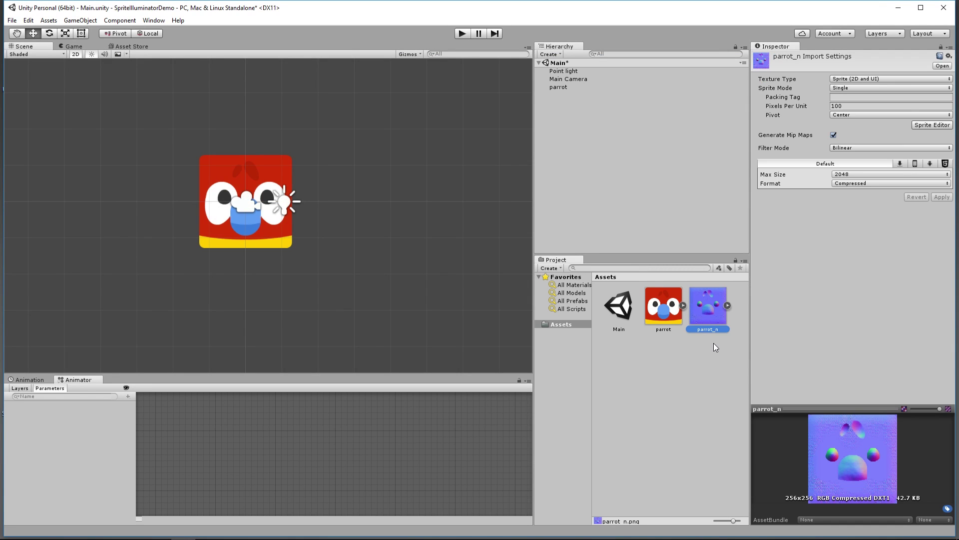
{"action": "left_click", "coordinate": [845, 79]}
{"action": "left_click", "coordinate": [866, 101]}
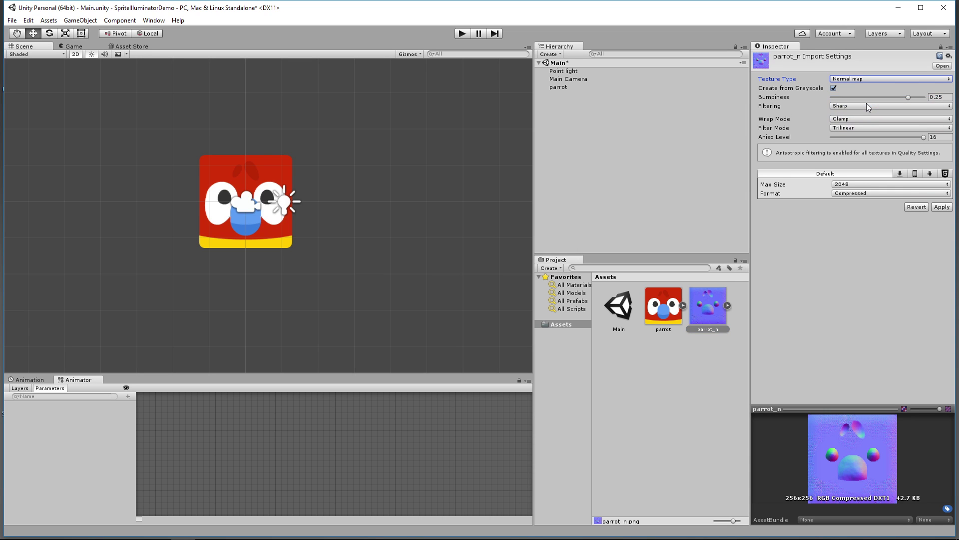
{"action": "left_click", "coordinate": [942, 207]}
- Create a new material named ParrotWithNormals in the project's Assets folder
{"action": "left_click", "coordinate": [562, 89]}
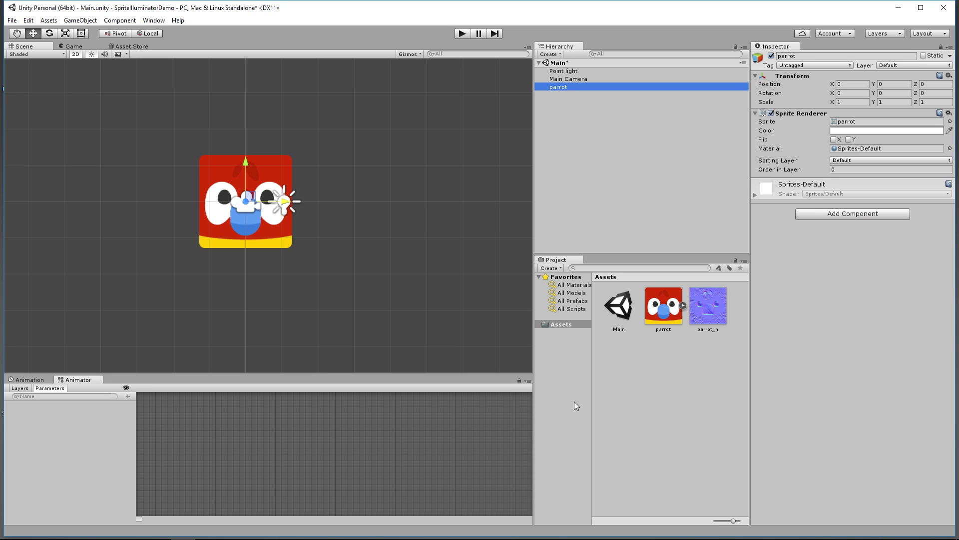
{"action": "right_click", "coordinate": [640, 363]}
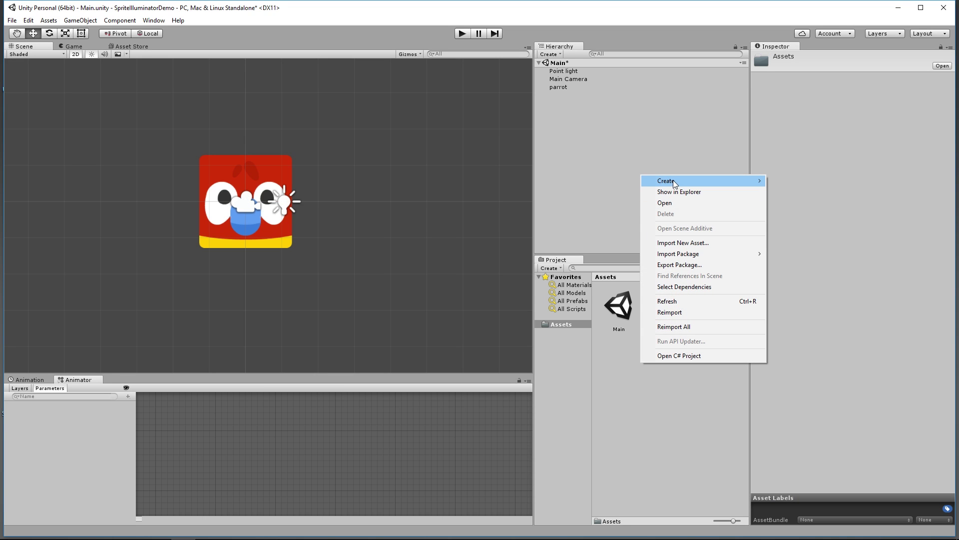
{"action": "mouse_move", "coordinate": [673, 181]}
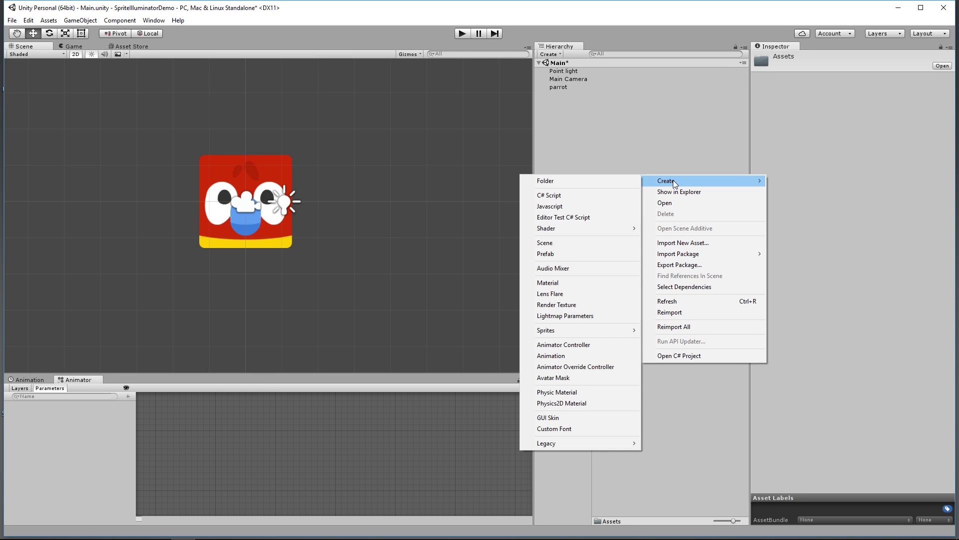
{"action": "left_click", "coordinate": [572, 283]}
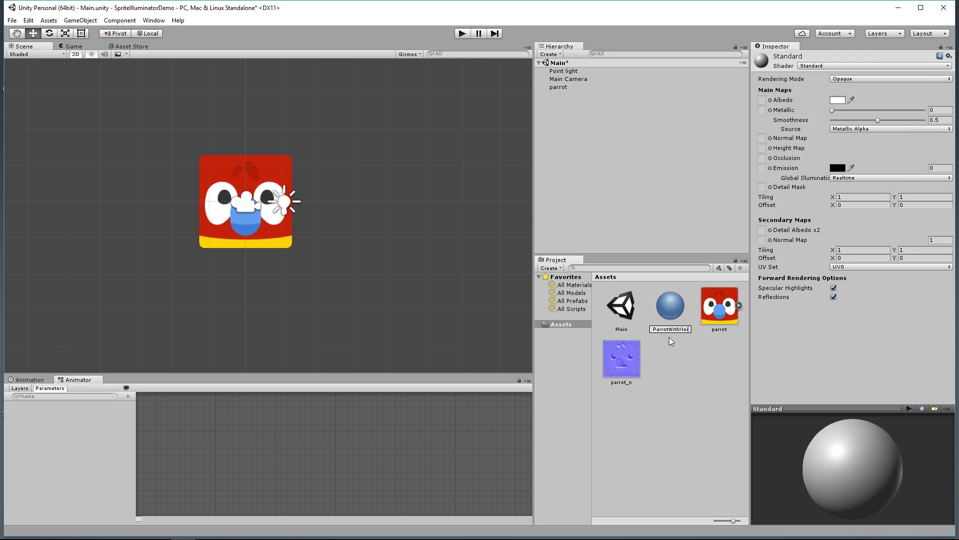
{"action": "type", "text": "ls"}
{"action": "key", "text": "Return"}
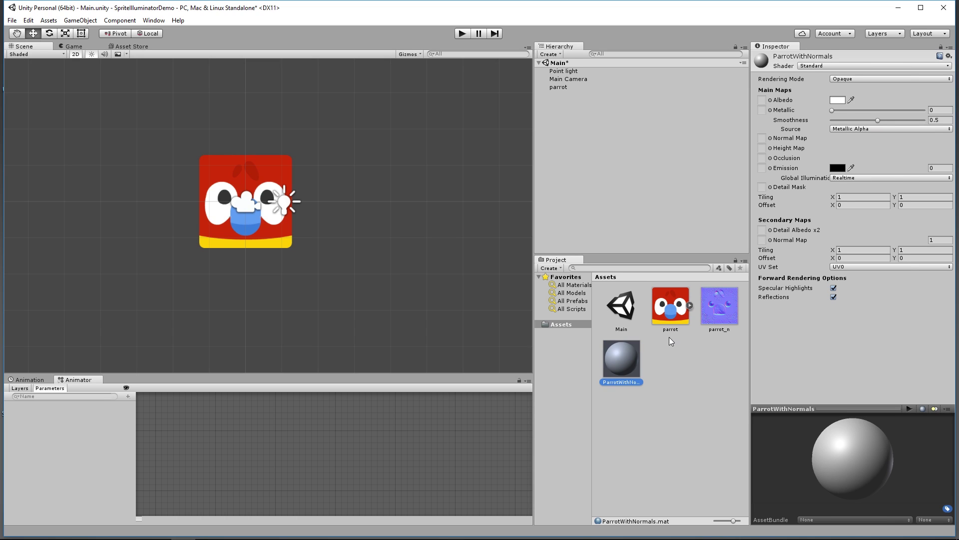
- Assign parrot as the material's albedo texture and parrot_n as its main normal map, and rotate the preview sphere to check the relief
{"action": "left_click", "coordinate": [770, 100]}
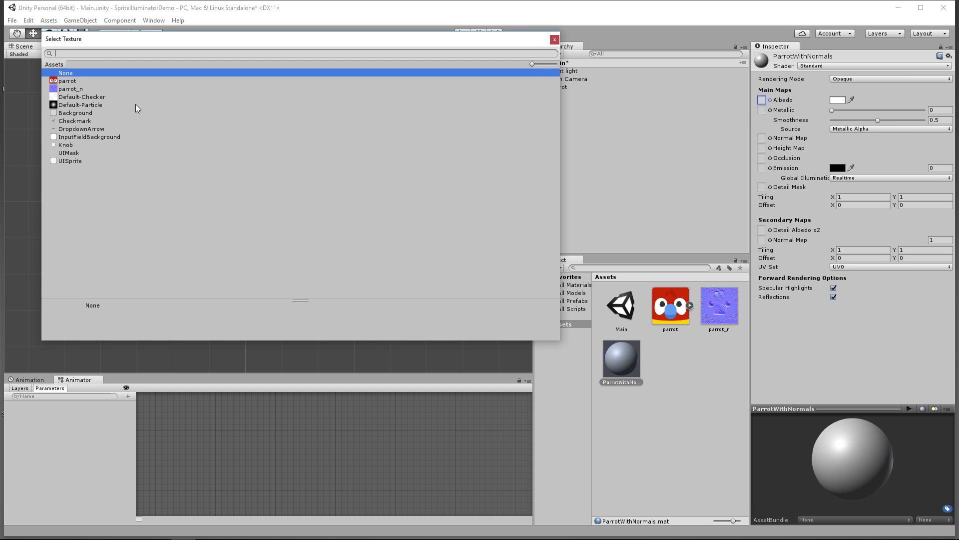
{"action": "double_click", "coordinate": [72, 81]}
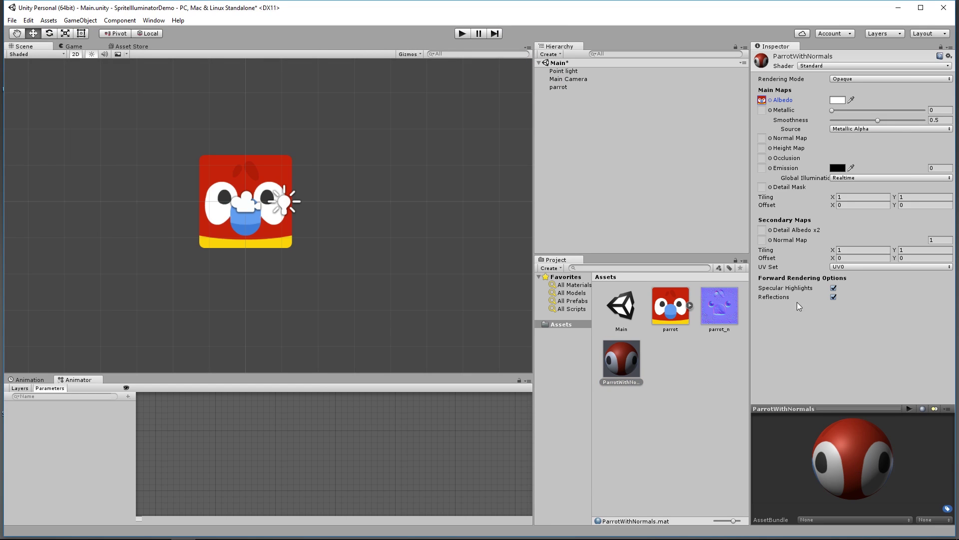
{"action": "left_click", "coordinate": [770, 138]}
{"action": "double_click", "coordinate": [75, 90]}
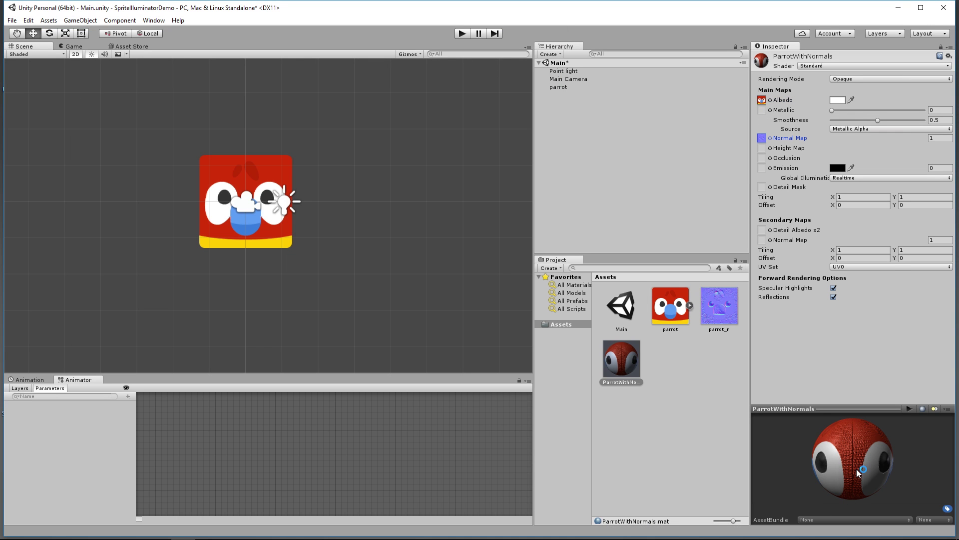
{"action": "left_click_drag", "start_coordinate": [857, 468], "coordinate": [884, 479]}
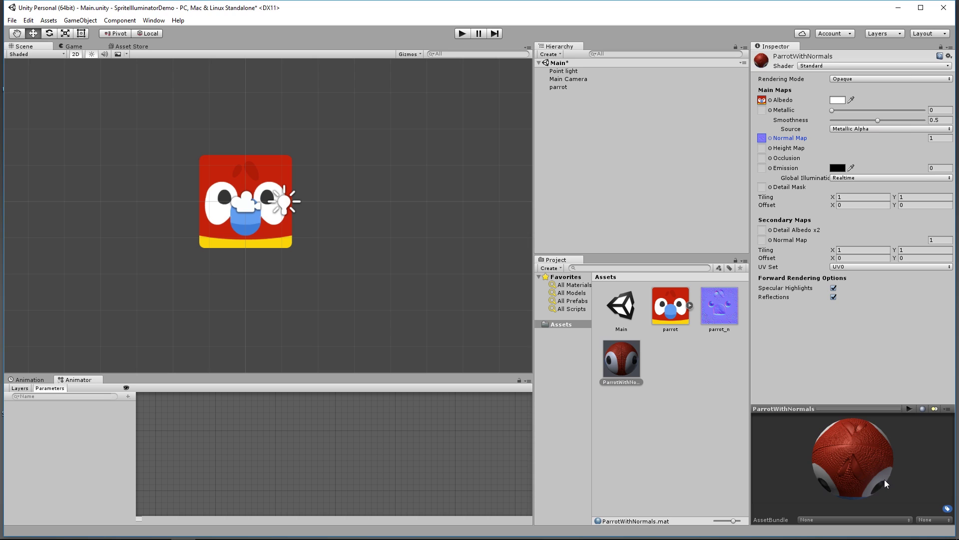
- Assign the ParrotWithNormals material to the parrot object's Sprite Renderer
{"action": "left_click", "coordinate": [244, 167]}
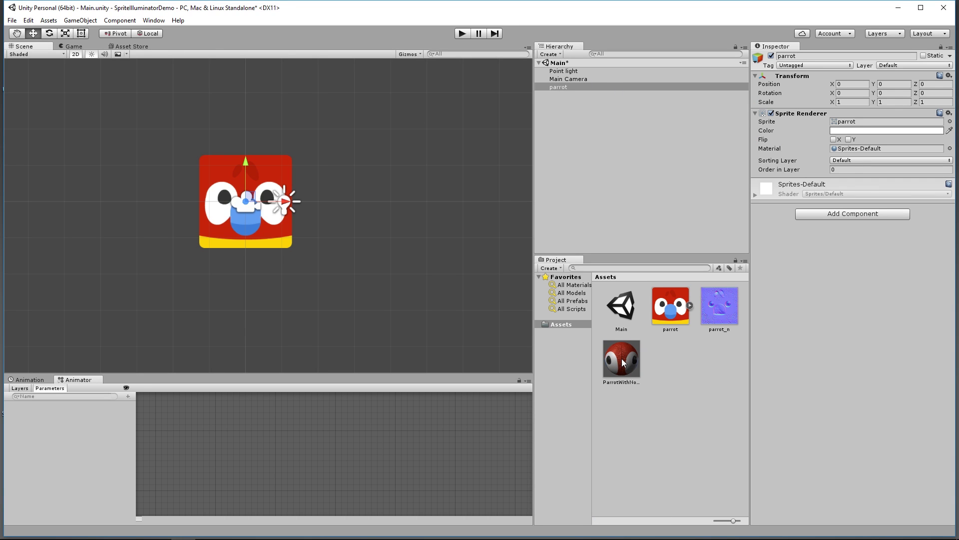
{"action": "left_click_drag", "start_coordinate": [620, 364], "coordinate": [881, 153]}
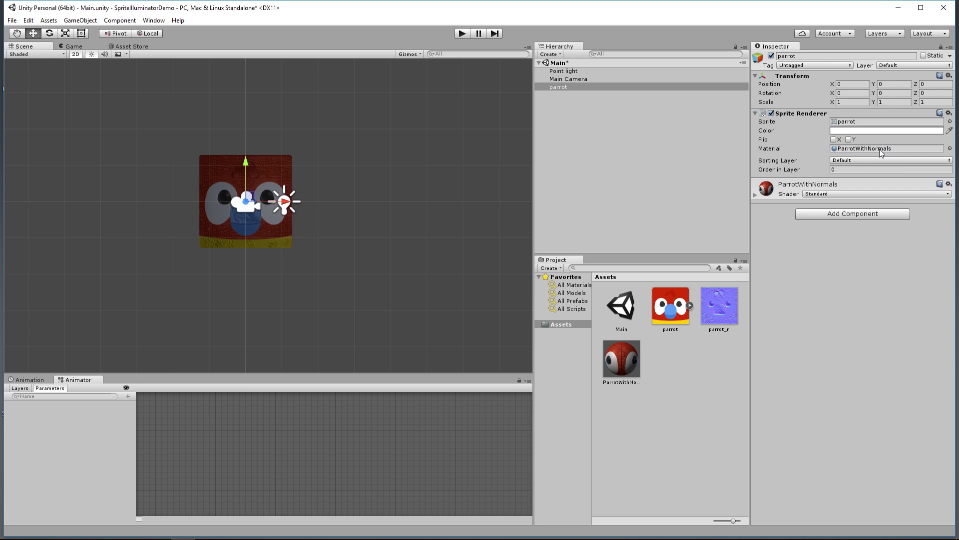
{"action": "scroll", "coordinate": [252, 211], "scroll_direction": "up", "scroll_amount": 4}
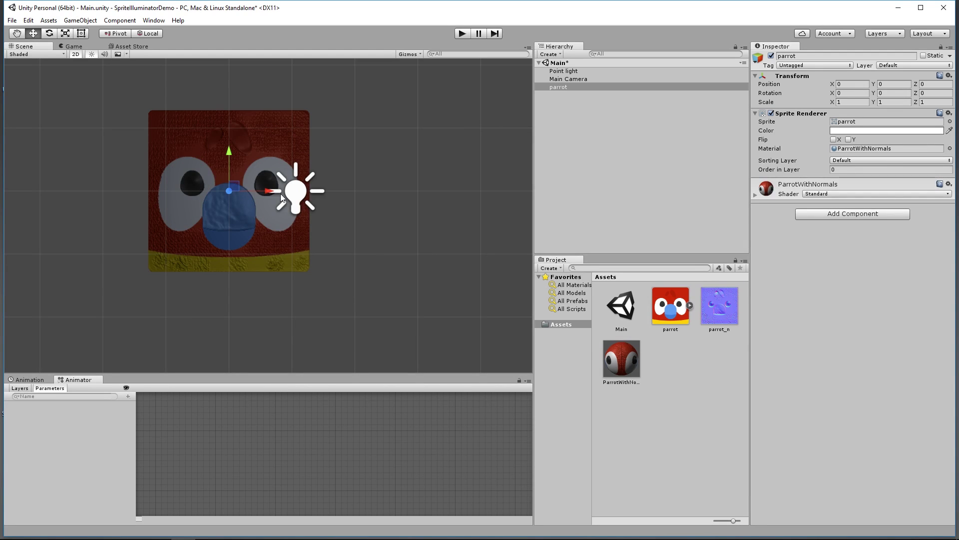
- Move the point light over the parrot's centre at about X 0.057 and raise its intensity to 2.26
{"action": "left_click", "coordinate": [563, 71]}
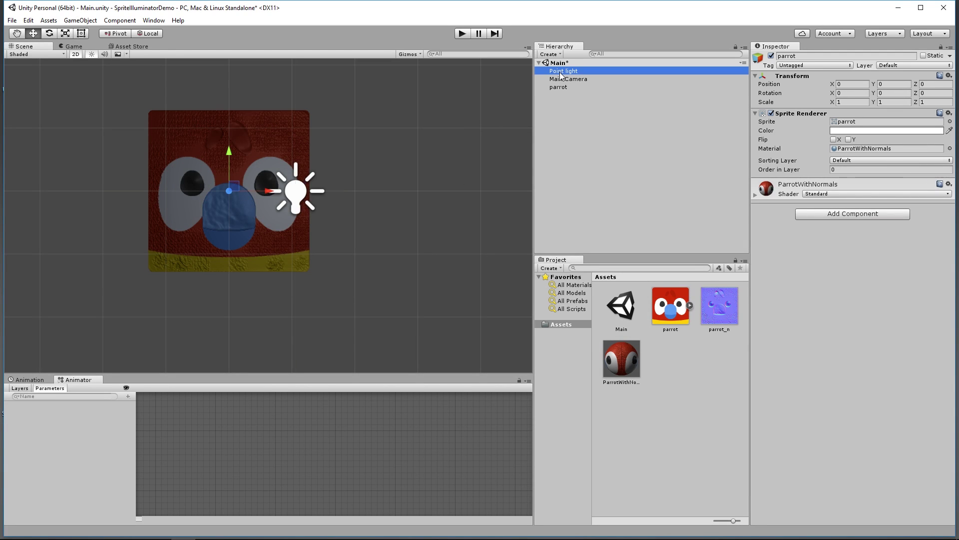
{"action": "left_click_drag", "start_coordinate": [337, 191], "coordinate": [275, 218]}
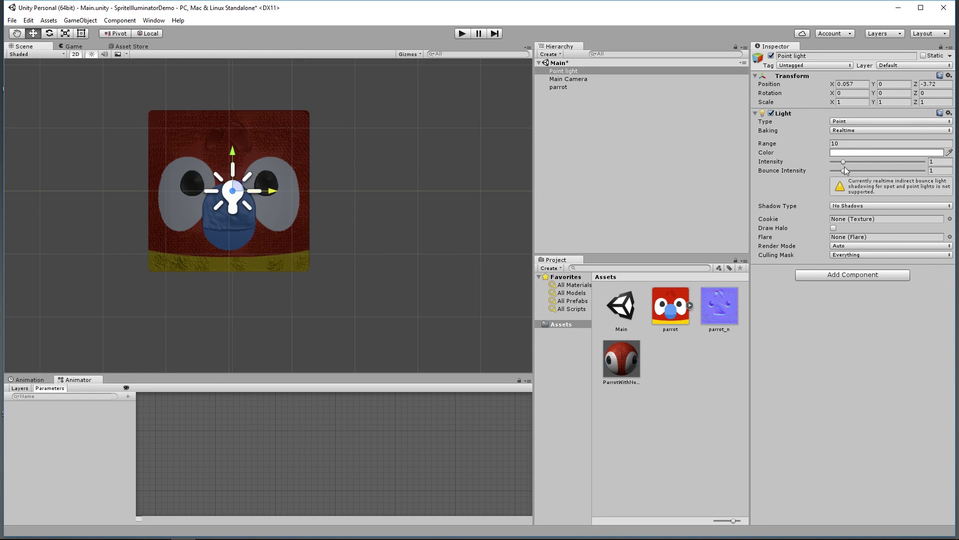
{"action": "left_click_drag", "start_coordinate": [843, 163], "coordinate": [857, 165]}
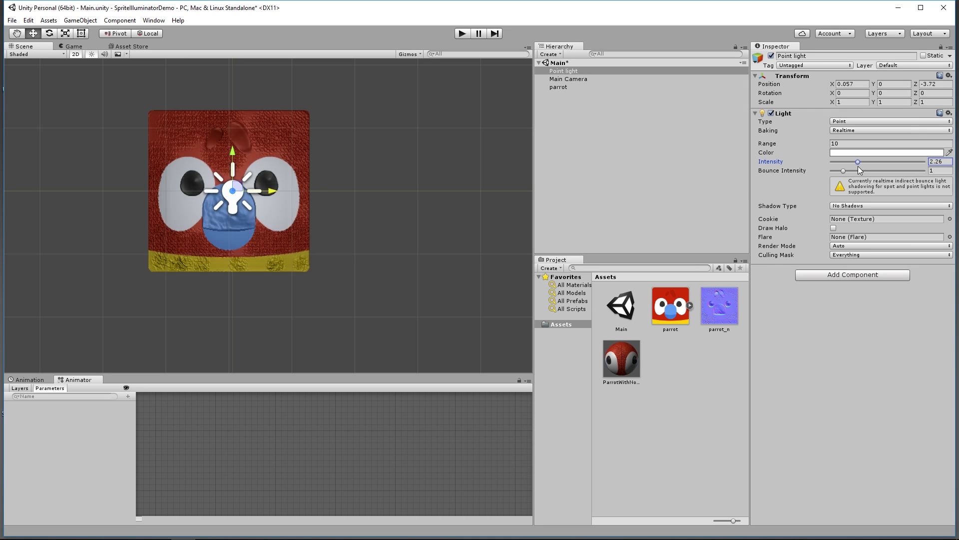
- Move the point light to the parrot's lower left at about X -0.922, Y -0.461, and preview the lighting in the Game view
{"action": "left_click_drag", "start_coordinate": [236, 152], "coordinate": [264, 175]}
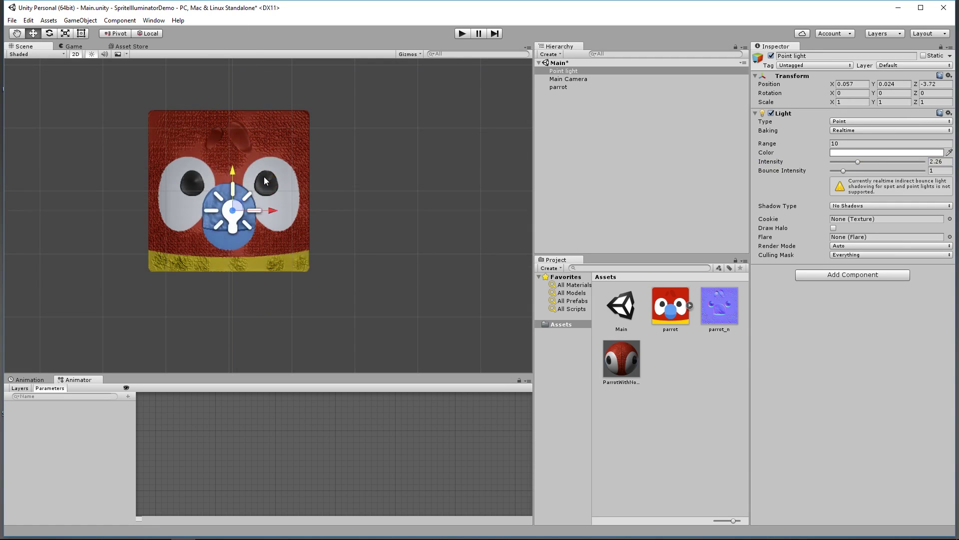
{"action": "left_click_drag", "start_coordinate": [270, 220], "coordinate": [209, 223]}
{"action": "left_click", "coordinate": [73, 47]}
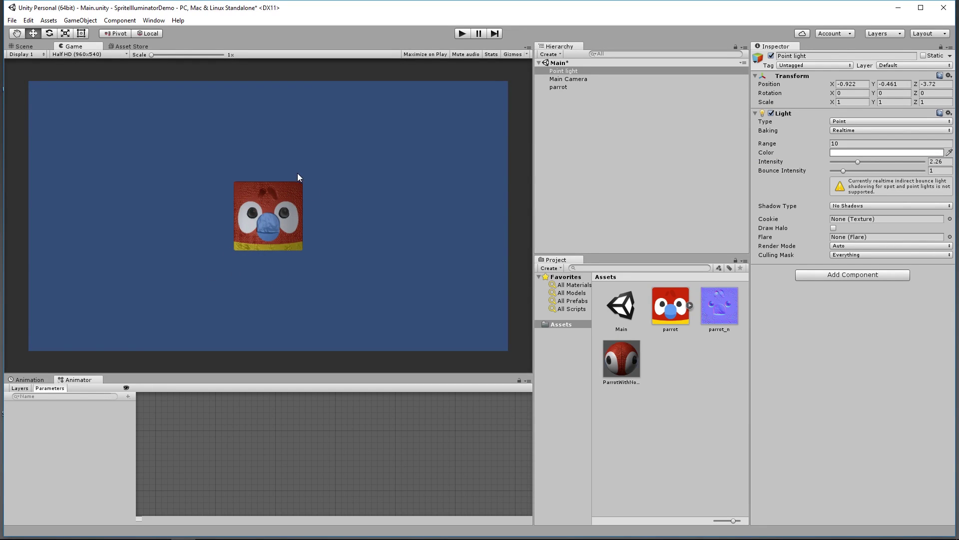
- Move the point light above the parrot to about X 0.088, Y 2.093, and inspect the lit sprite up close in the Game view
{"action": "left_click", "coordinate": [29, 47]}
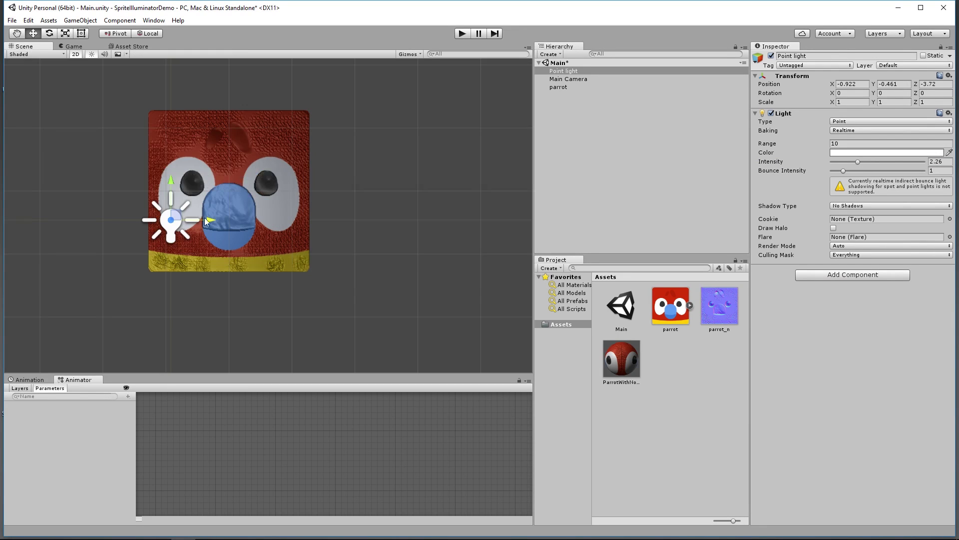
{"action": "left_click_drag", "start_coordinate": [171, 179], "coordinate": [275, 66]}
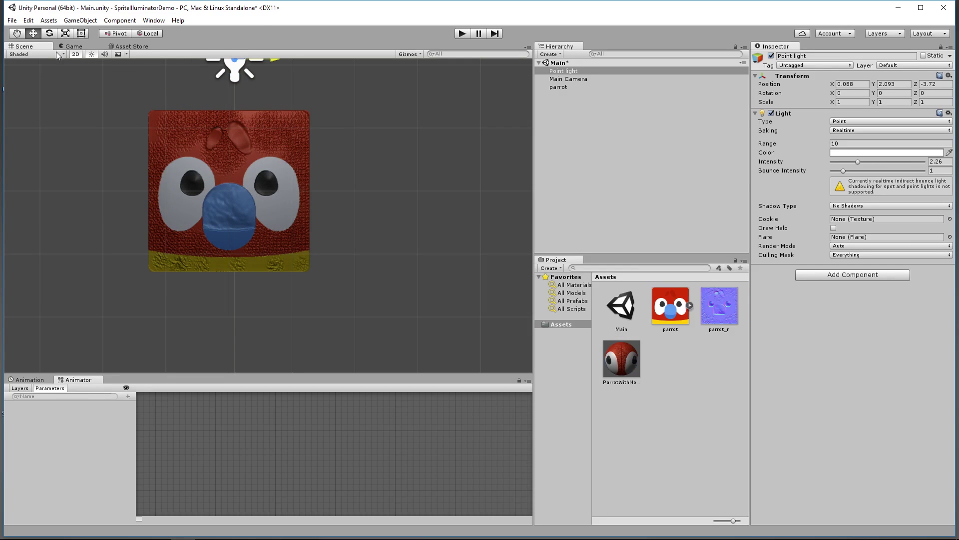
{"action": "left_click", "coordinate": [70, 46]}
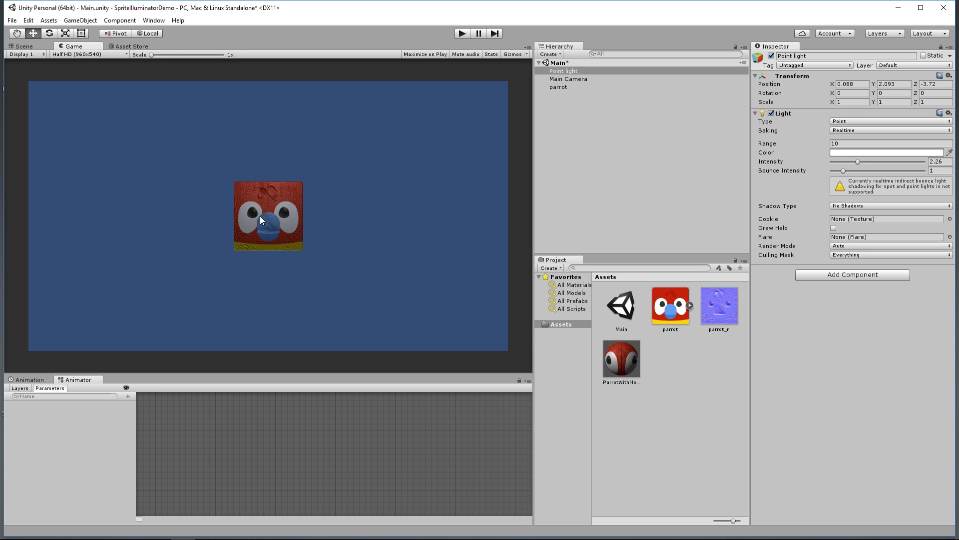
{"action": "scroll", "coordinate": [275, 240], "scroll_direction": "up", "scroll_amount": 5}
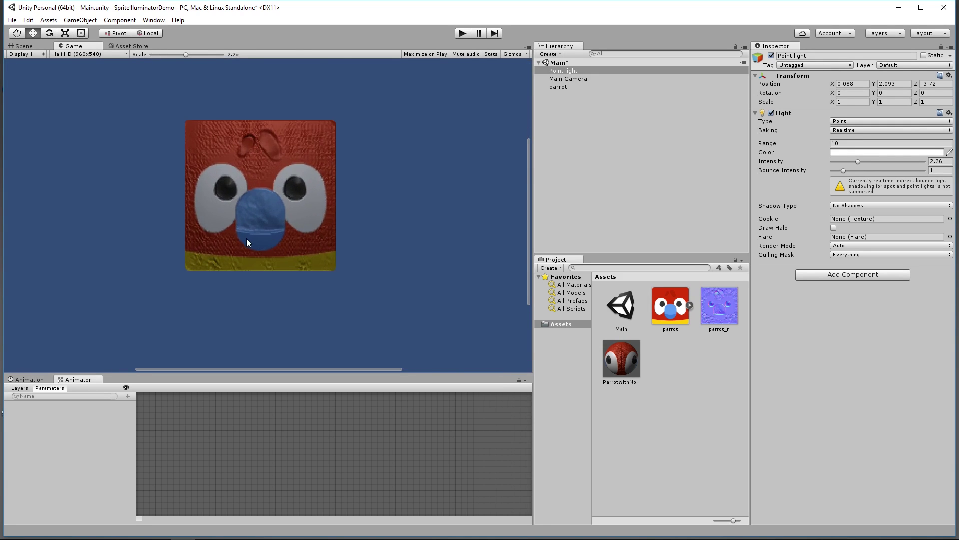
{"action": "scroll", "coordinate": [249, 232], "scroll_direction": "down", "scroll_amount": 3}
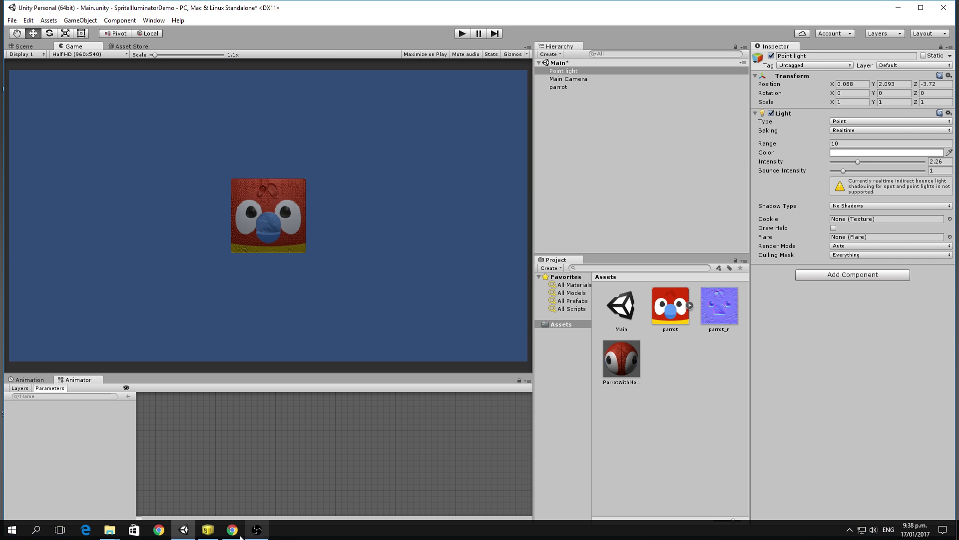
- Switch back to SpriteIlluminator and look over its help options
{"action": "left_click", "coordinate": [208, 530]}
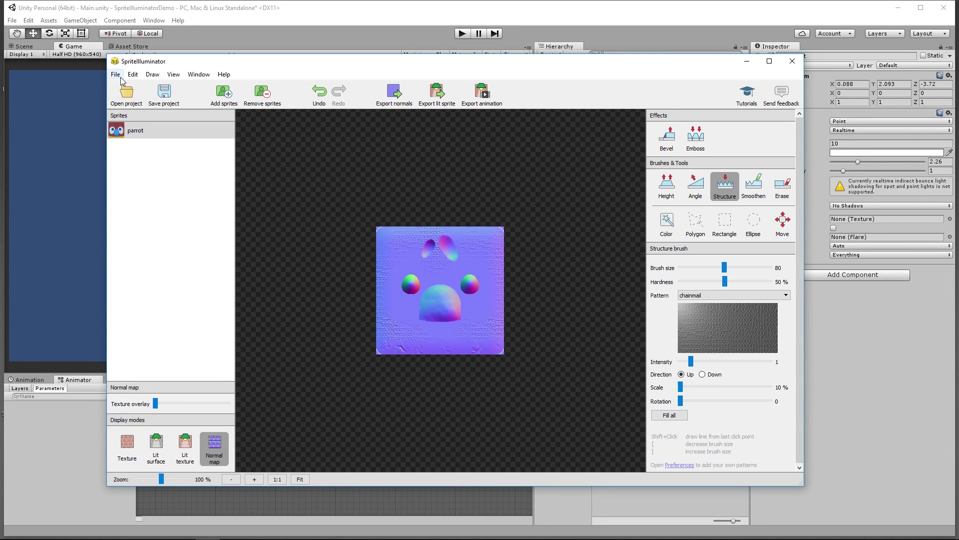
{"action": "left_click", "coordinate": [224, 74]}
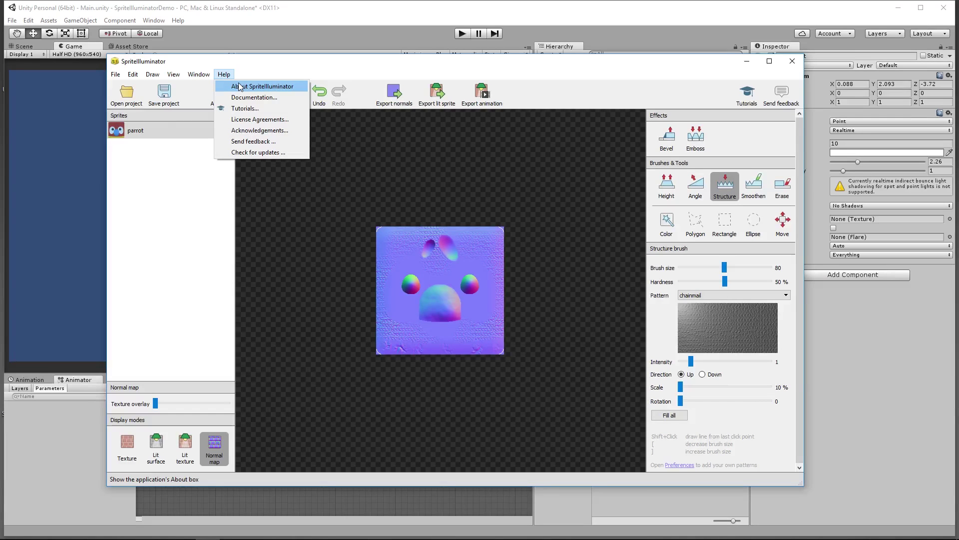
{"action": "mouse_move", "coordinate": [199, 74]}
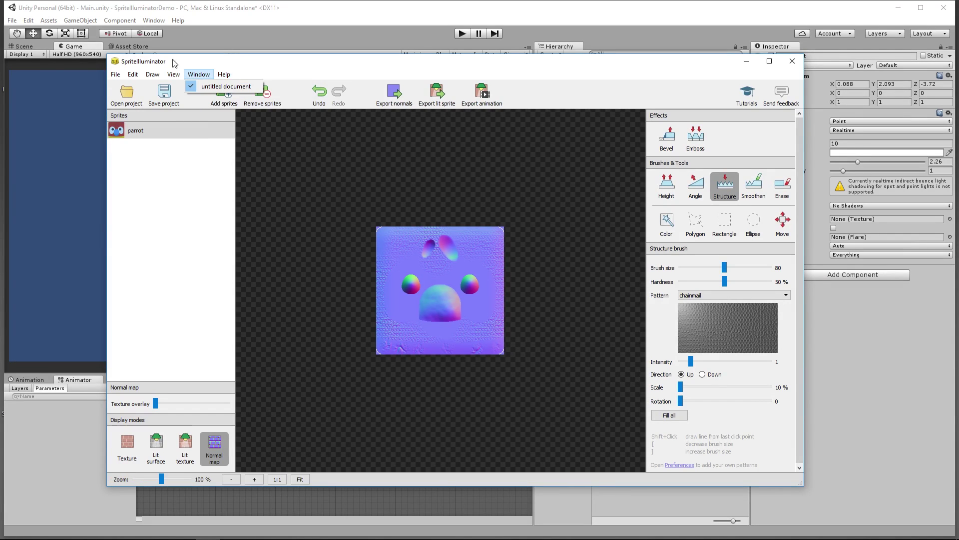
{"action": "left_click", "coordinate": [423, 66]}
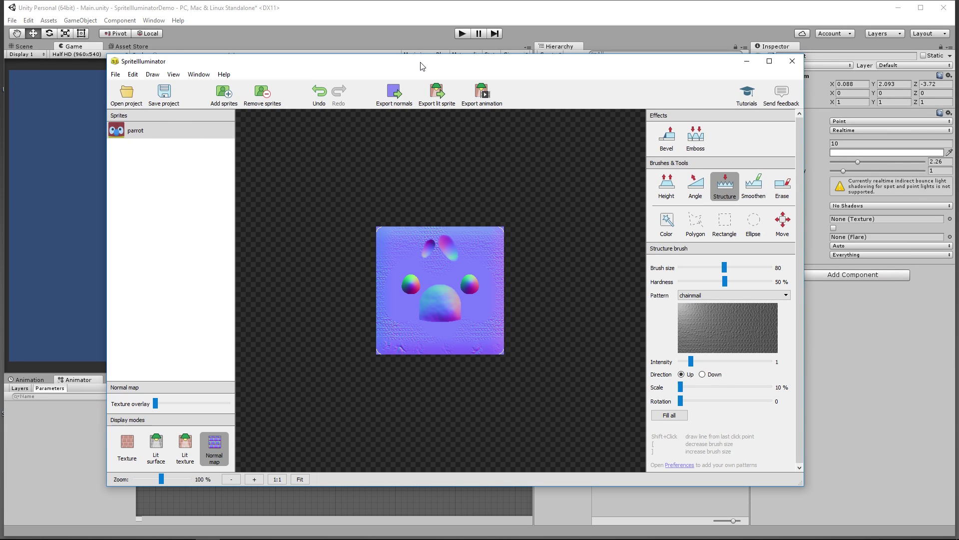